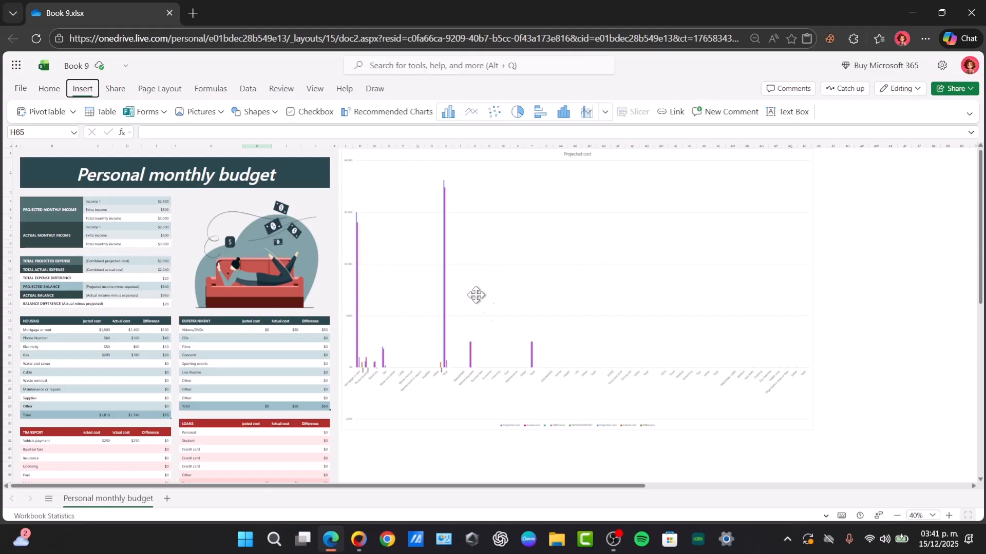
# Move the line chart from below the Projected cost column chart to the empty area beside that chart
pyautogui.click(499, 213)
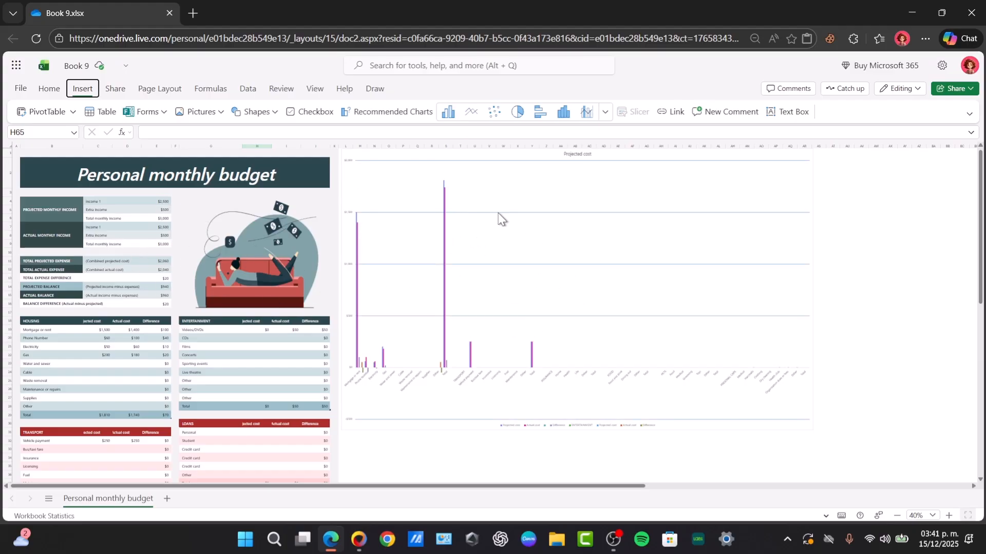
pyautogui.scroll(-10, 526, 244)
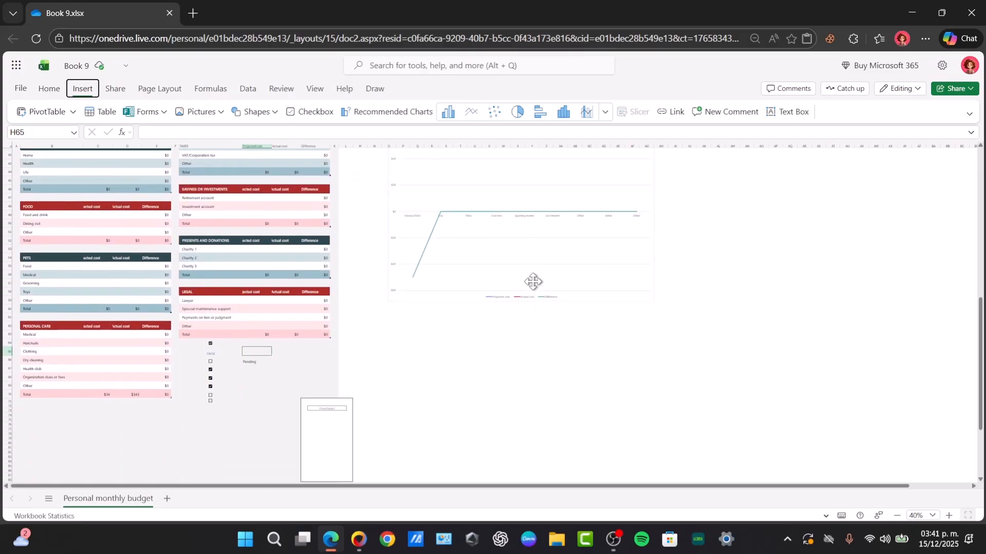
pyautogui.scroll(3, 489, 306)
pyautogui.moveTo(498, 364); pyautogui.dragTo(697, 277)
pyautogui.scroll(2, 697, 277)
pyautogui.scroll(2, 697, 277)
pyautogui.moveTo(693, 417); pyautogui.dragTo(897, 257)
pyautogui.click(477, 446)
pyautogui.scroll(-5, 571, 432)
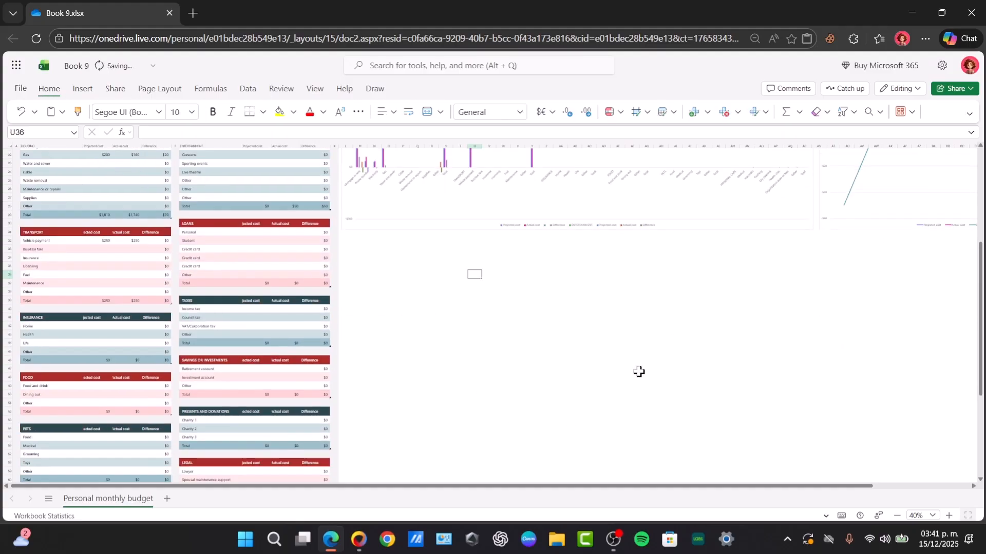
# Review the budget tables, from the lower sections up to the Housing and Entertainment headings
pyautogui.click(403, 267)
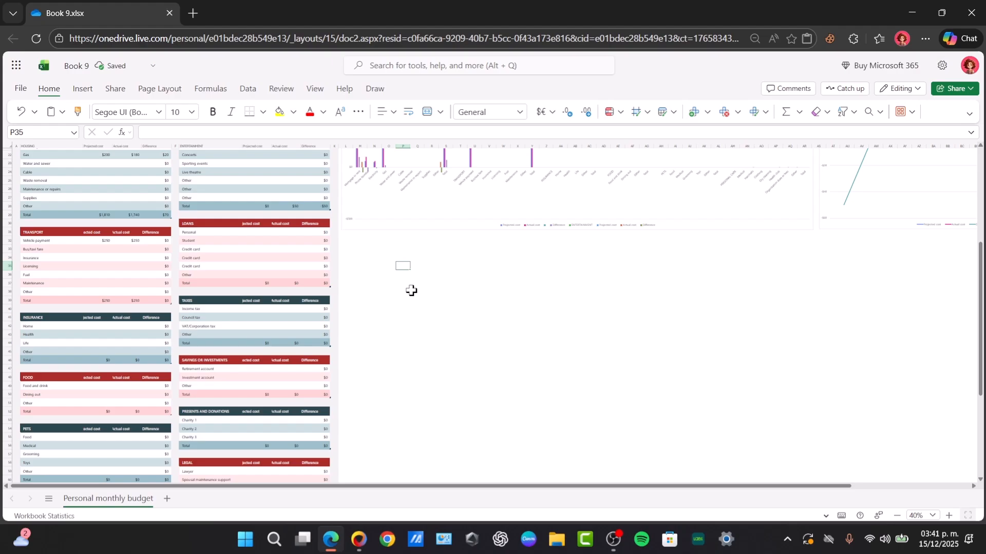
pyautogui.scroll(-10, 389, 292)
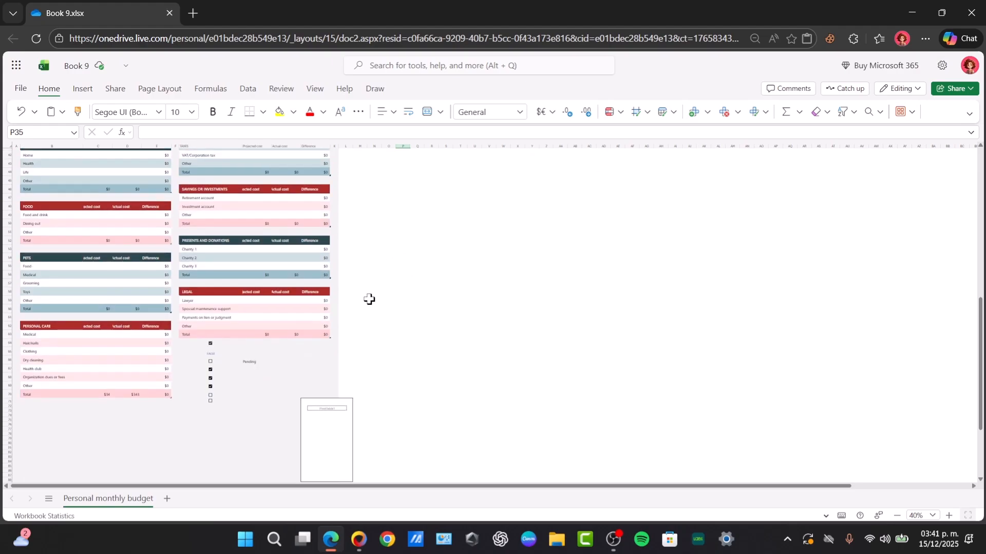
pyautogui.click(328, 339)
pyautogui.click(329, 319)
pyautogui.moveTo(335, 300); pyautogui.dragTo(387, 312)
pyautogui.scroll(7, 468, 294)
pyautogui.click(467, 294)
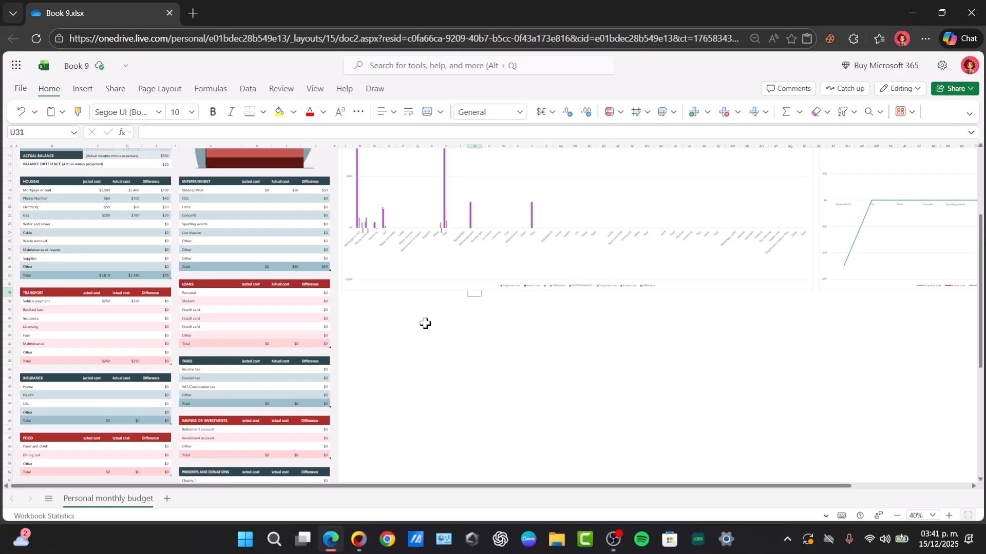
pyautogui.scroll(5, 424, 325)
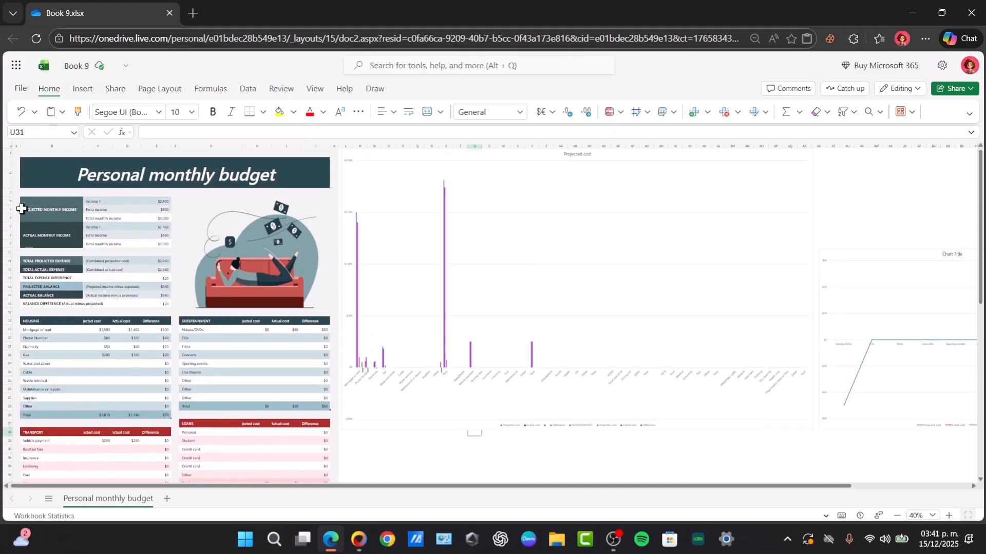
pyautogui.click(60, 209)
pyautogui.click(40, 322)
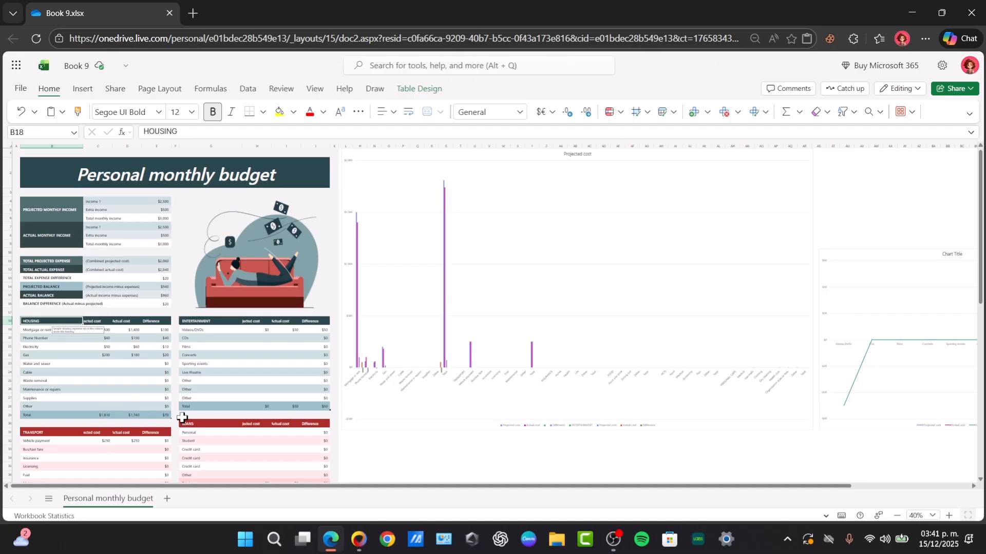
pyautogui.click(213, 322)
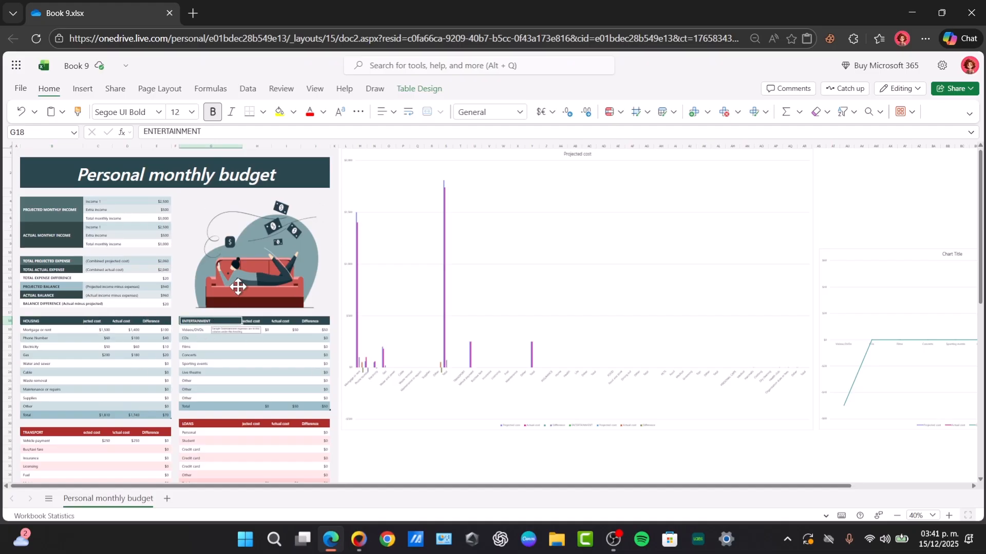
# Delete the sofa illustration beside the income summary
pyautogui.click(236, 282)
pyautogui.press('Delete')
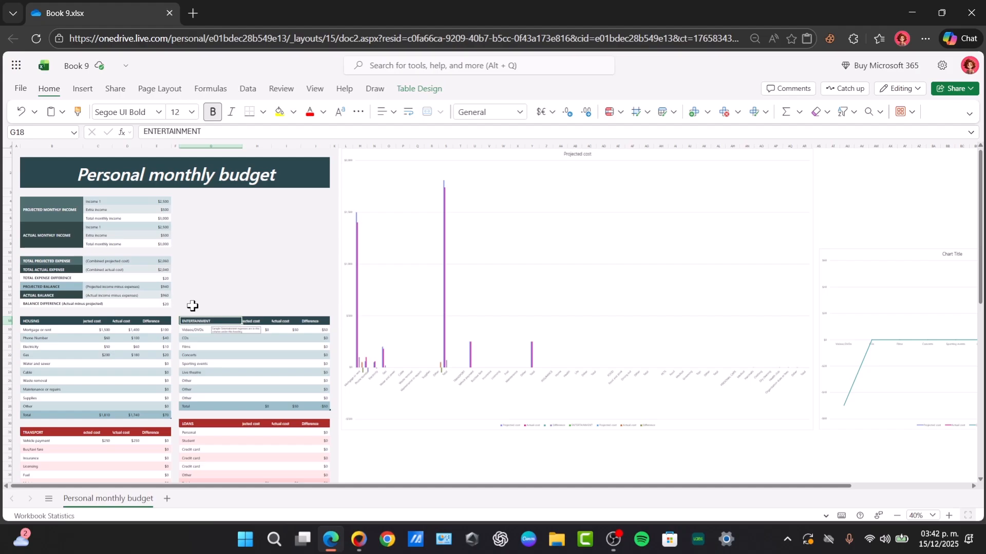
# Inspect the income, expense and balance summary in cells B4:E16 at a larger zoom
pyautogui.moveTo(151, 305); pyautogui.dragTo(68, 202)
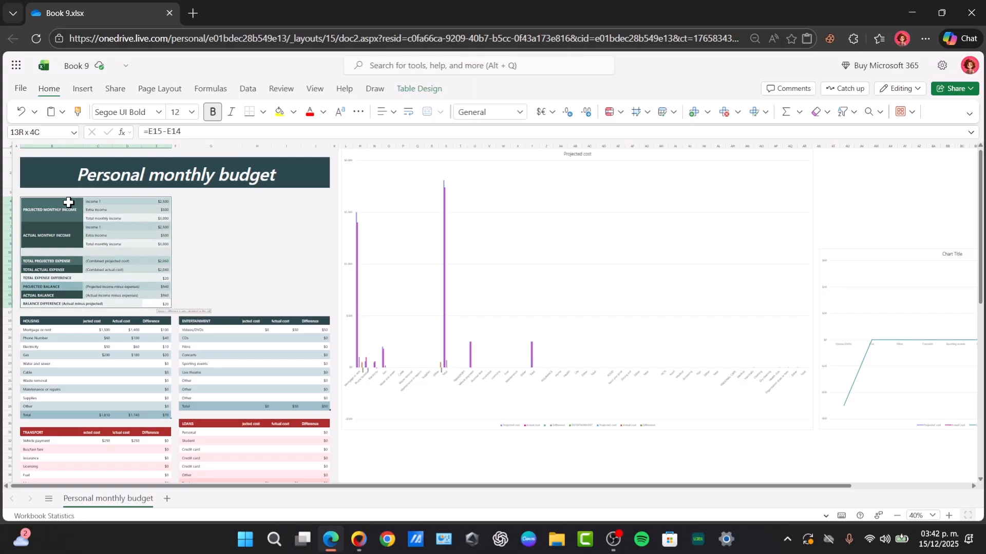
pyautogui.keyDown('ctrl'); pyautogui.scroll(6, 69, 202); pyautogui.keyUp('ctrl')
pyautogui.scroll(3, 84, 227)
pyautogui.scroll(-4, 198, 286)
pyautogui.scroll(4, 646, 313)
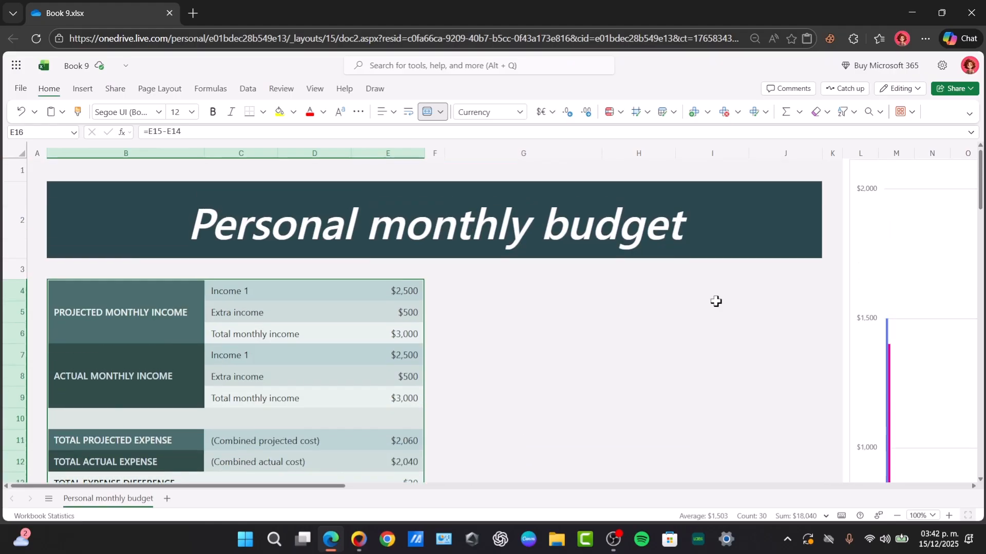
pyautogui.scroll(-2, 508, 300)
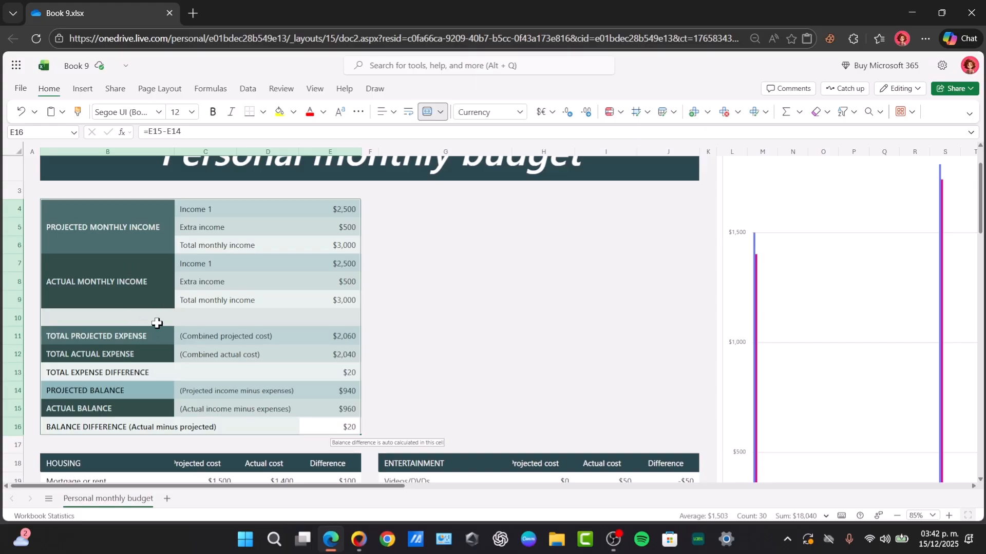
pyautogui.click(133, 314)
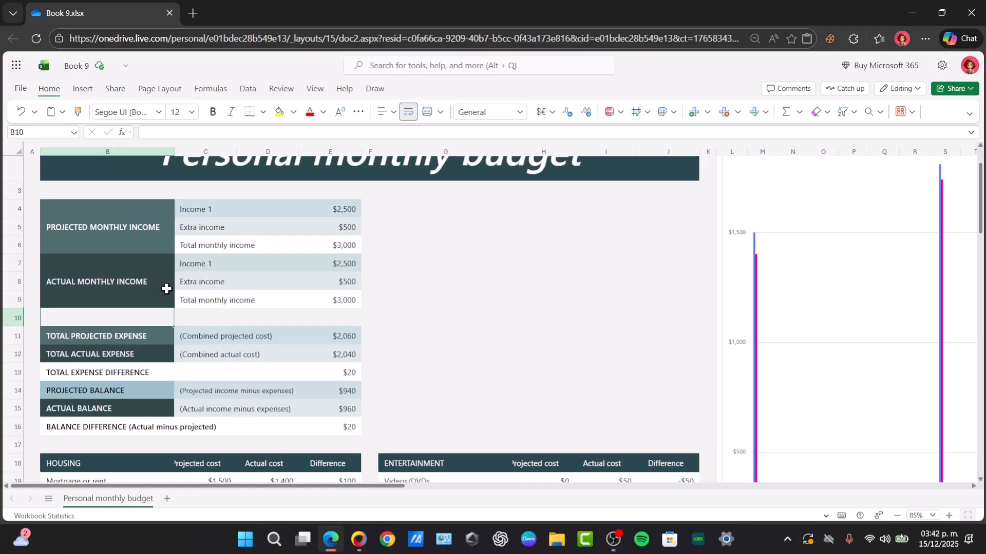
pyautogui.rightClick(312, 270)
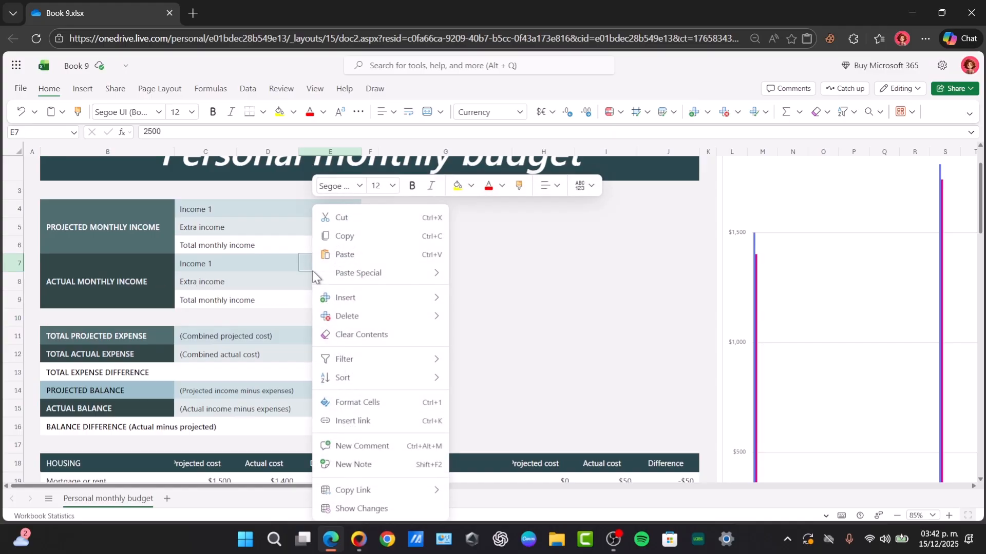
pyautogui.click(205, 218)
# Start a PivotTable from the Projected Monthly Income block and check its source range B4:E9
pyautogui.click(151, 214)
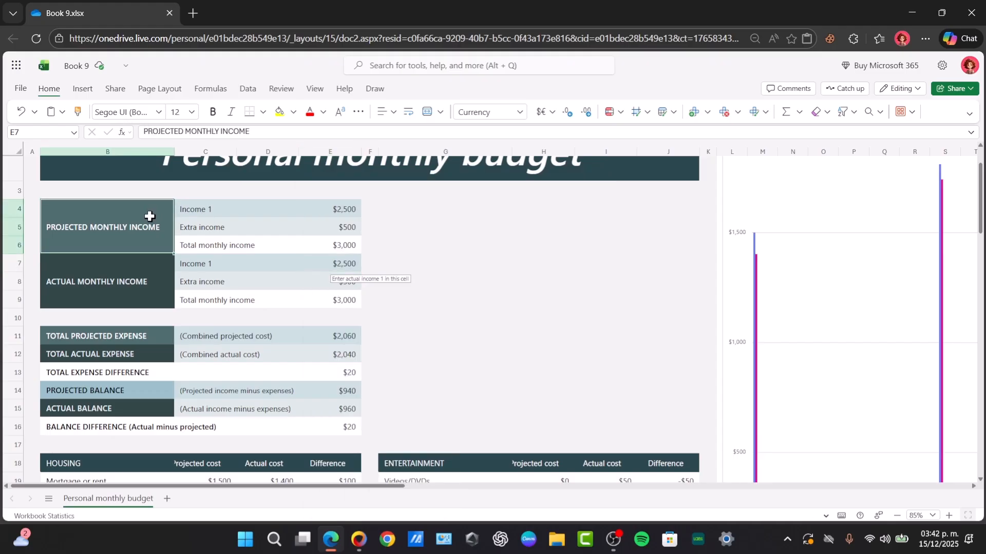
pyautogui.click(82, 90)
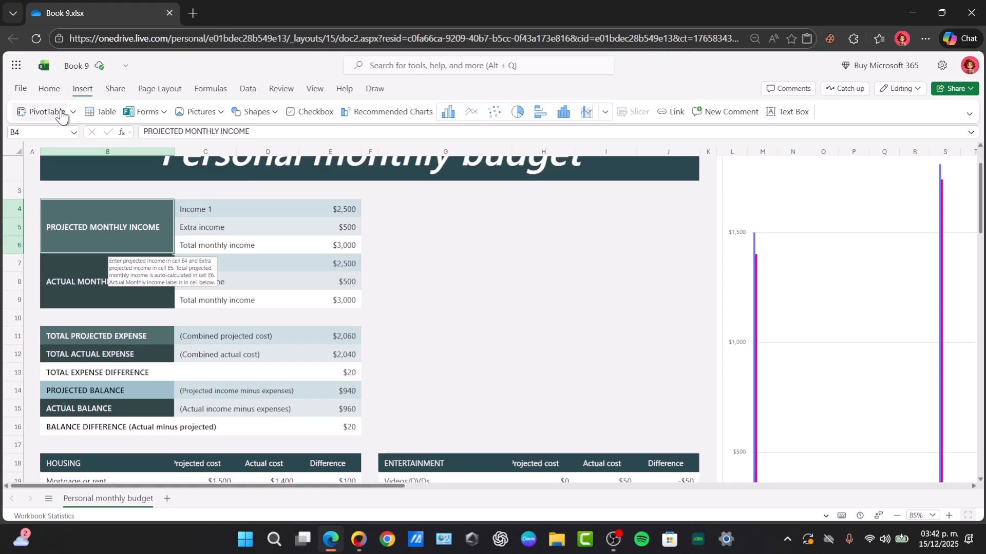
pyautogui.click(61, 115)
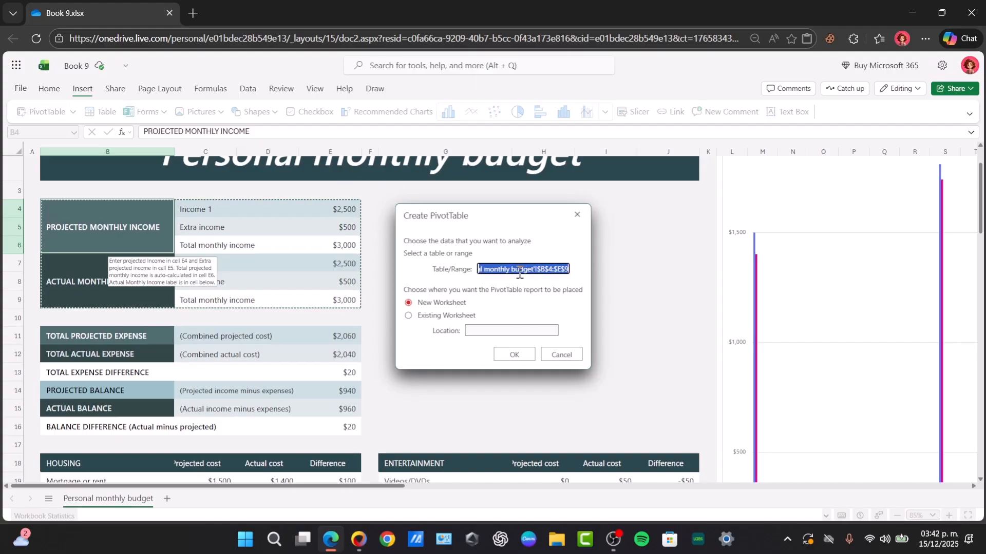
pyautogui.moveTo(429, 242); pyautogui.dragTo(530, 244)
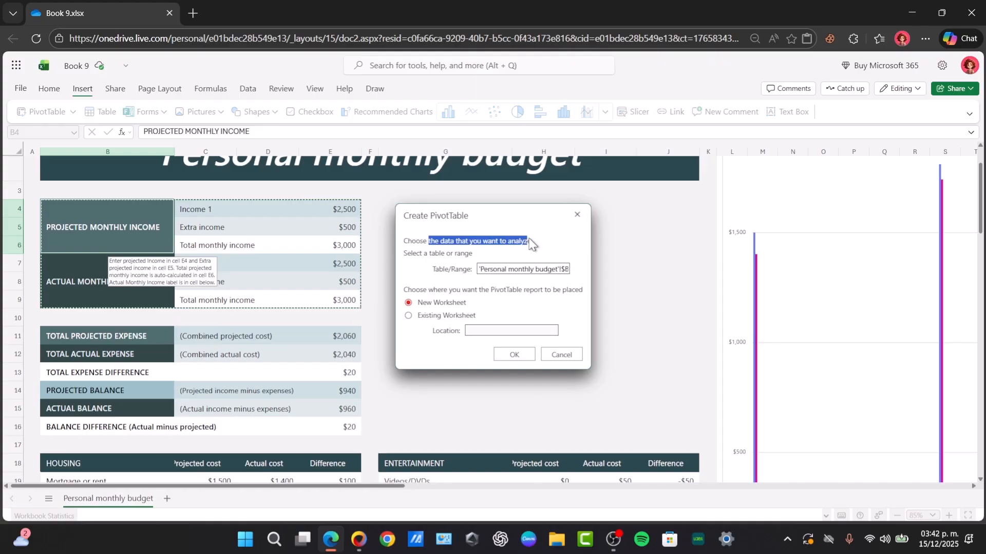
pyautogui.moveTo(419, 253); pyautogui.dragTo(517, 266)
pyautogui.click(484, 273)
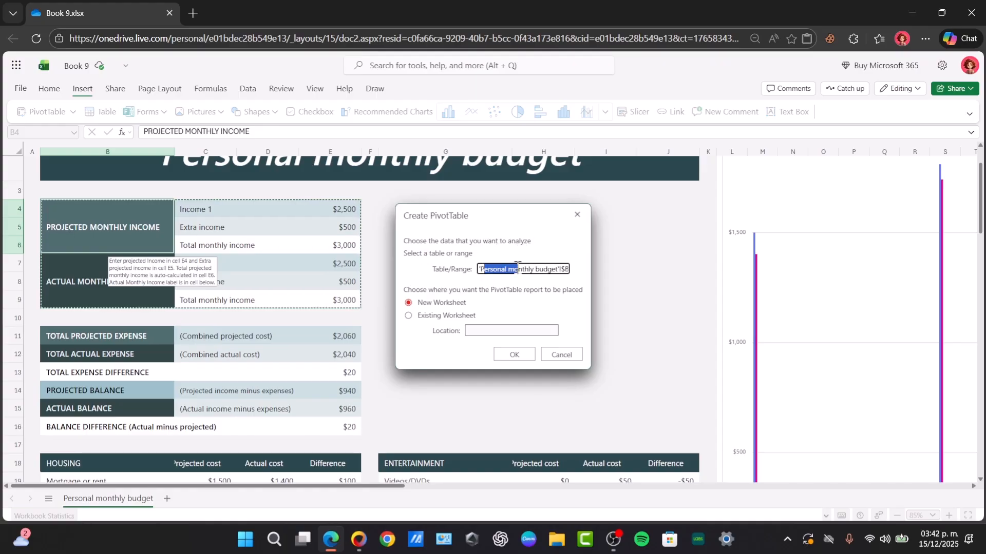
# Try different cells from the title, income and balance areas as the PivotTable's source
pyautogui.click(135, 171)
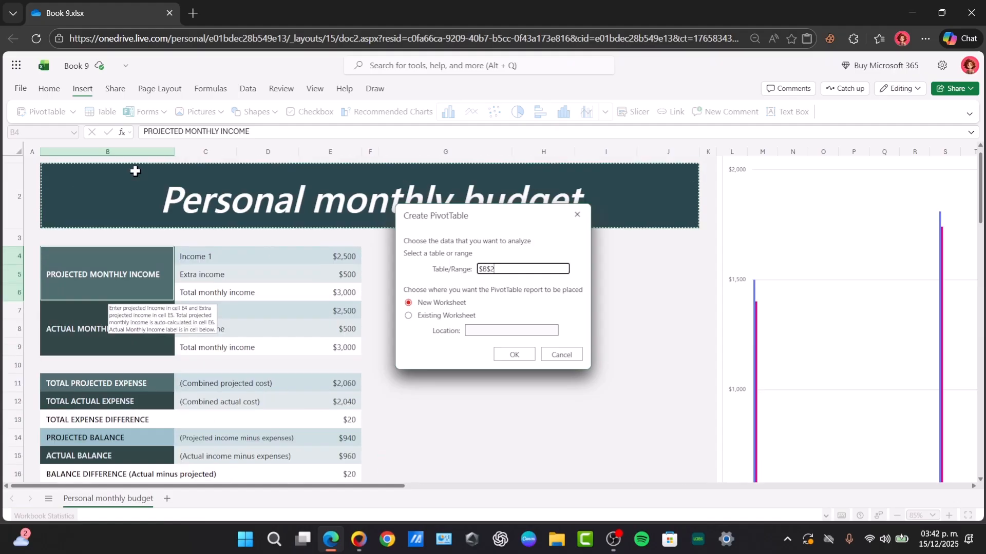
pyautogui.scroll(-3, 227, 276)
pyautogui.click(150, 282)
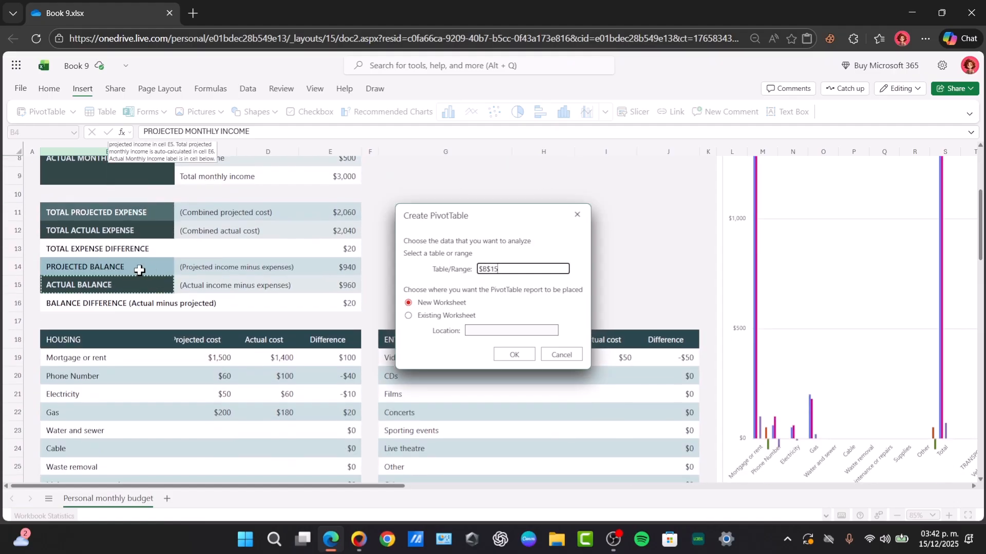
pyautogui.click(268, 282)
pyautogui.scroll(3, 273, 273)
pyautogui.click(121, 254)
pyautogui.click(241, 274)
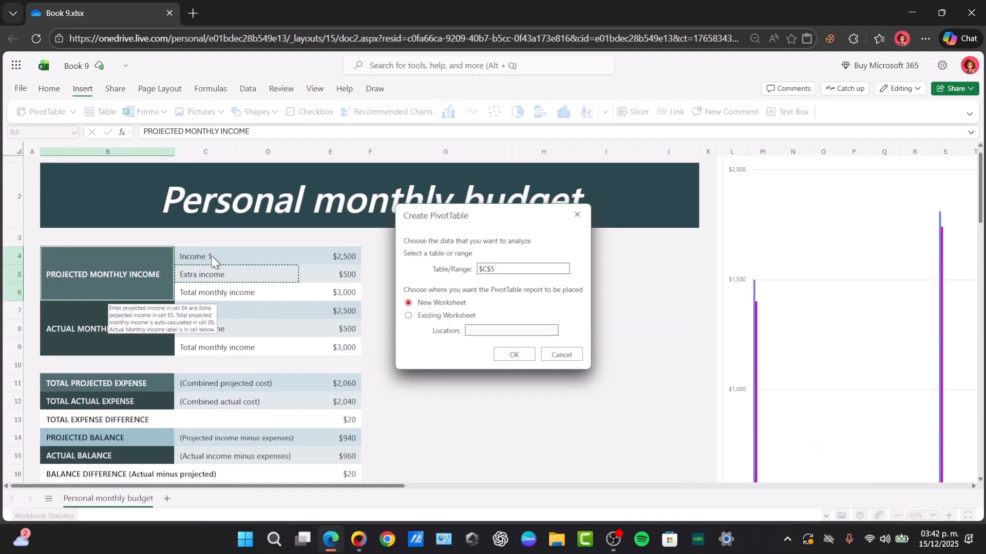
# Try to create a PivotTable on a new worksheet from the range $B$2:$J$70
pyautogui.click(482, 271)
pyautogui.moveTo(148, 205); pyautogui.dragTo(635, 306)
pyautogui.scroll(-15, 248, 288)
pyautogui.scroll(-5, 248, 288)
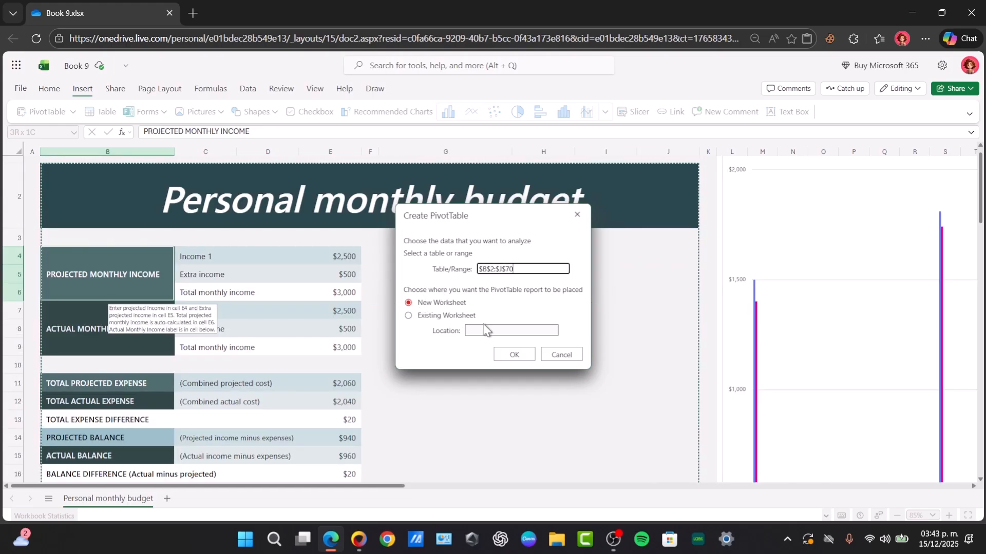
pyautogui.click(496, 328)
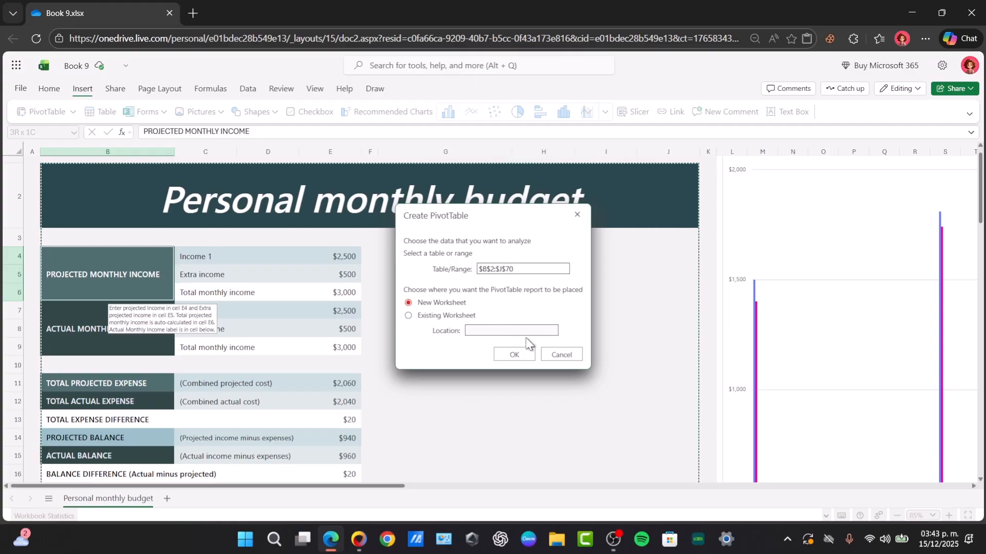
pyautogui.click(526, 355)
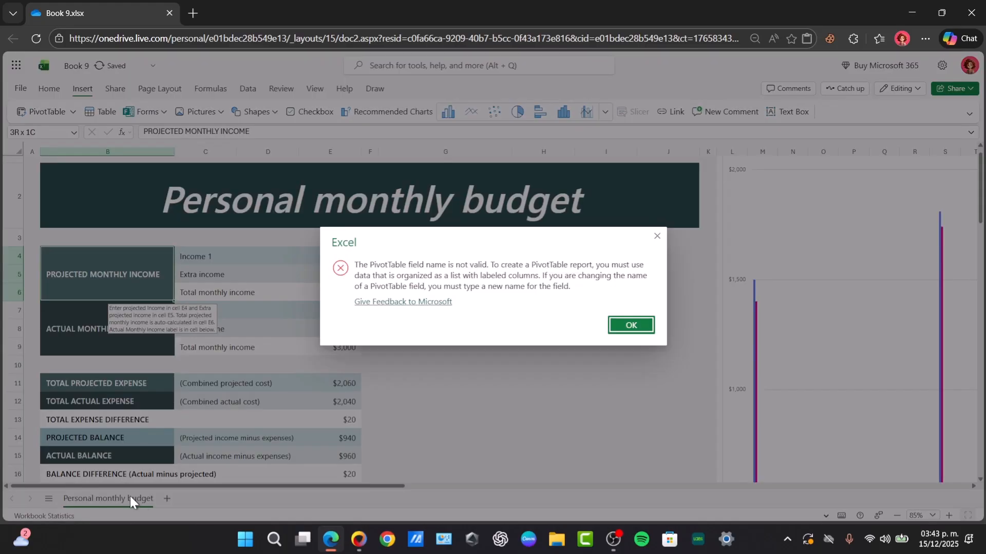
pyautogui.click(635, 326)
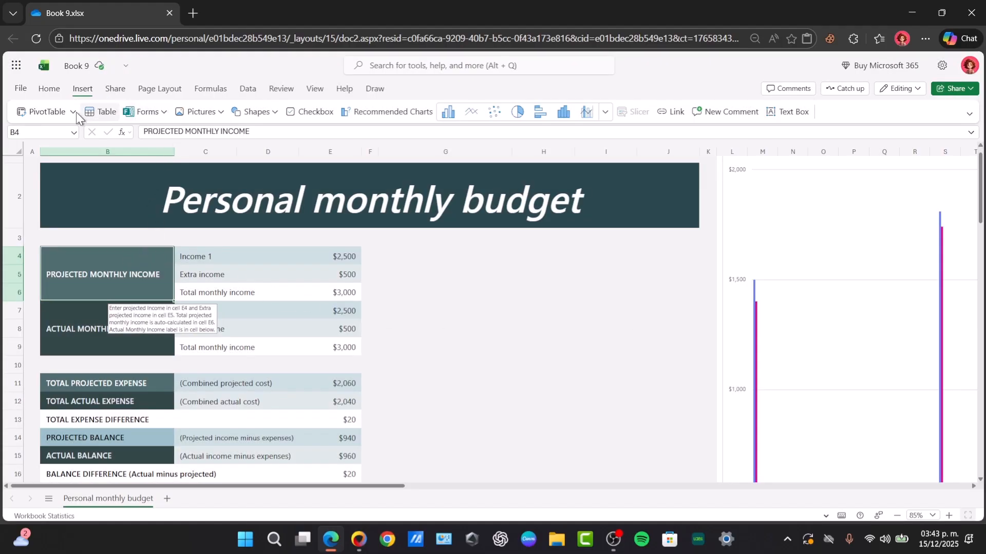
# Try to create a PivotTable from the income block using its suggested source range
pyautogui.click(42, 112)
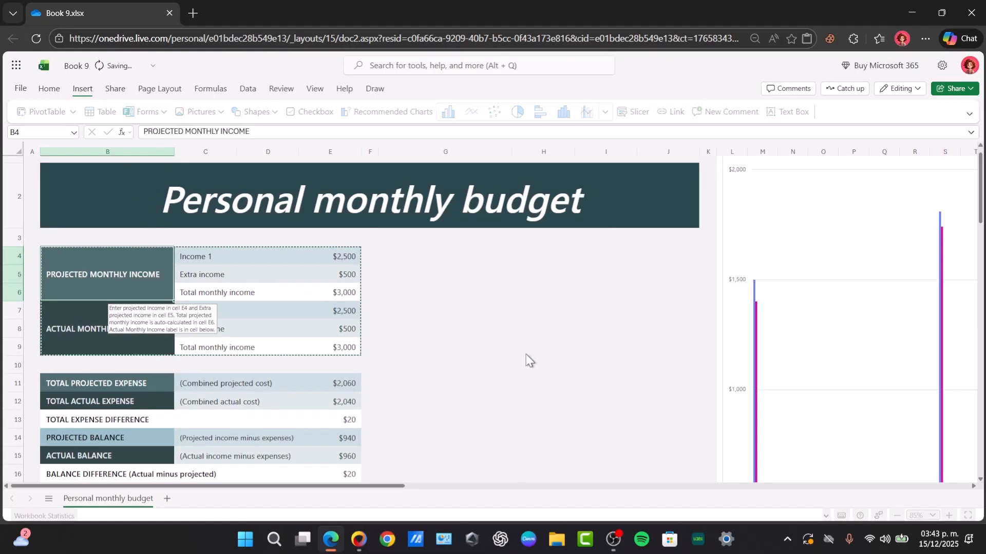
pyautogui.click(515, 355)
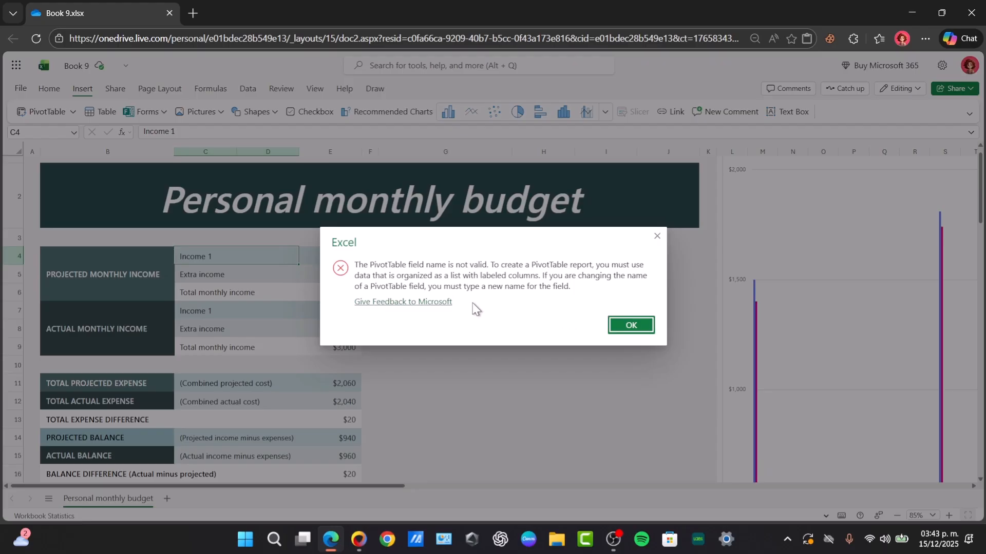
pyautogui.click(633, 323)
# Enter a FIELD heading in empty cell B84 below the budget tables as PivotTable source data
pyautogui.scroll(-10, 392, 337)
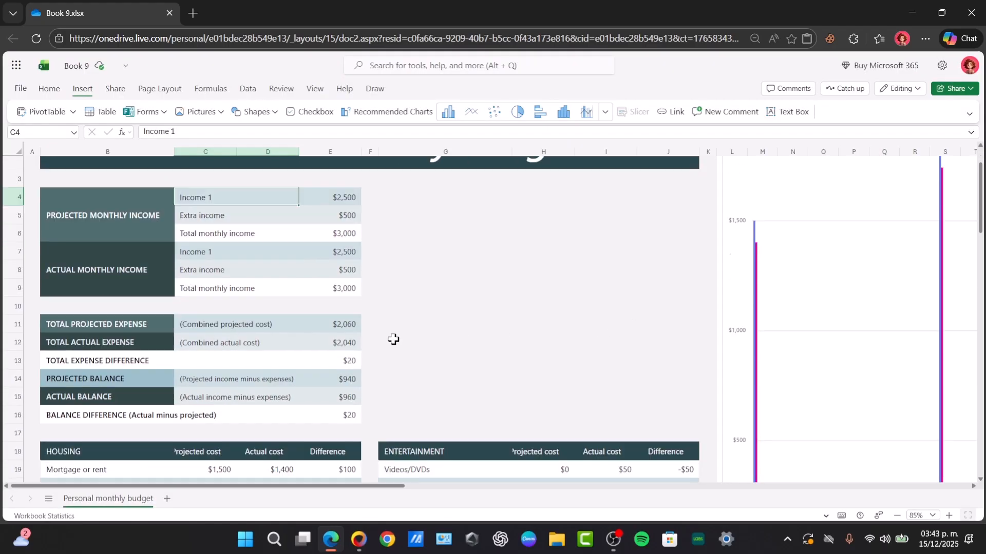
pyautogui.scroll(-10, 391, 337)
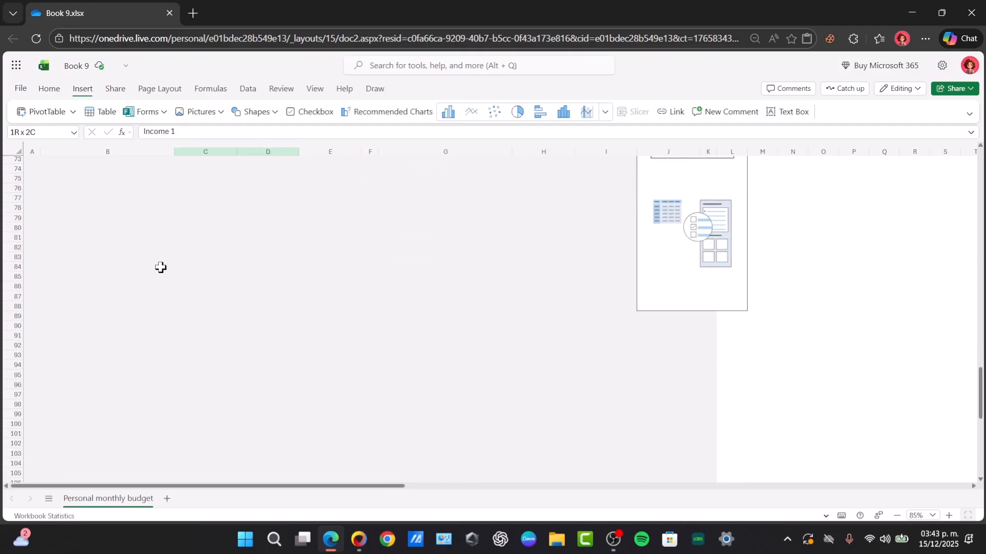
pyautogui.click(159, 266)
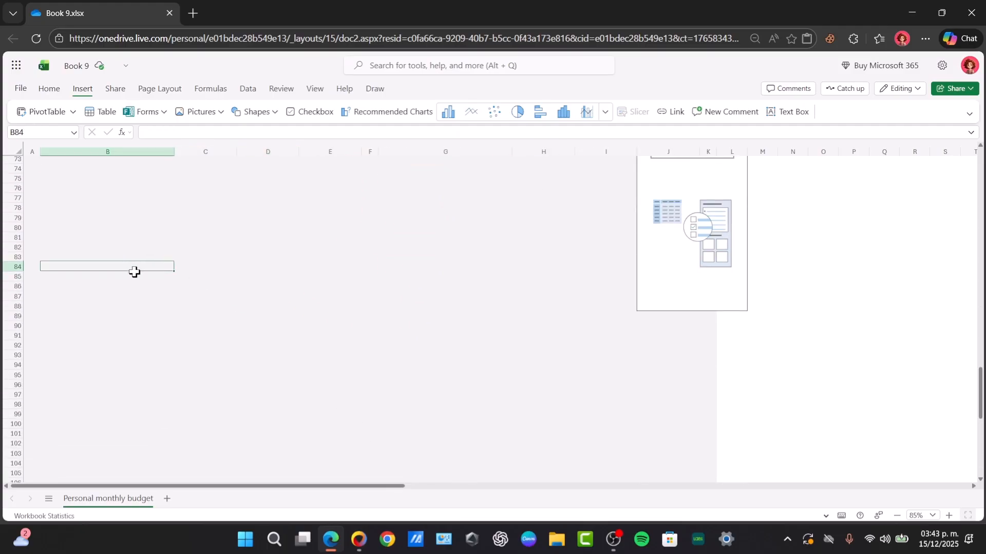
pyautogui.write('FILED')
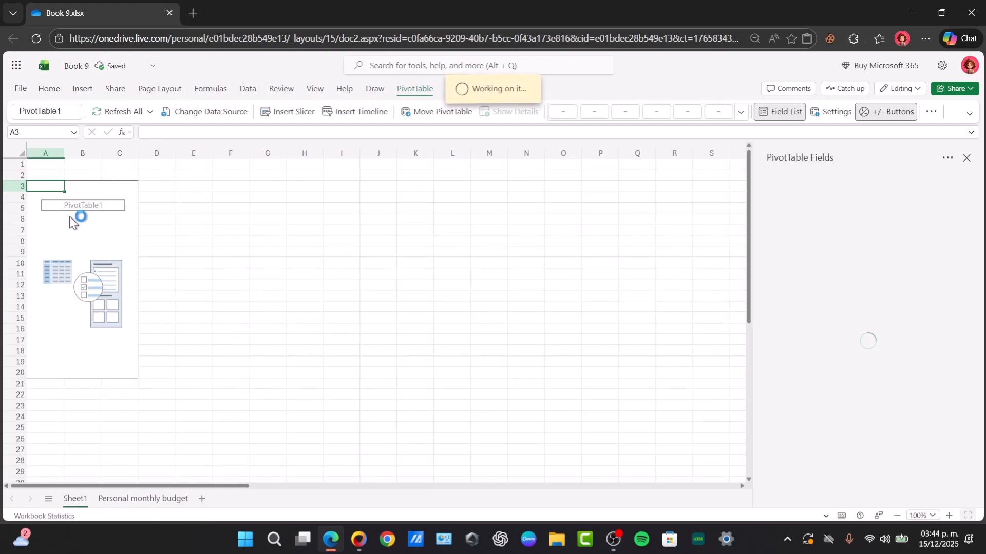
pyautogui.moveTo(85, 228); pyautogui.dragTo(112, 222)
pyautogui.click(78, 195)
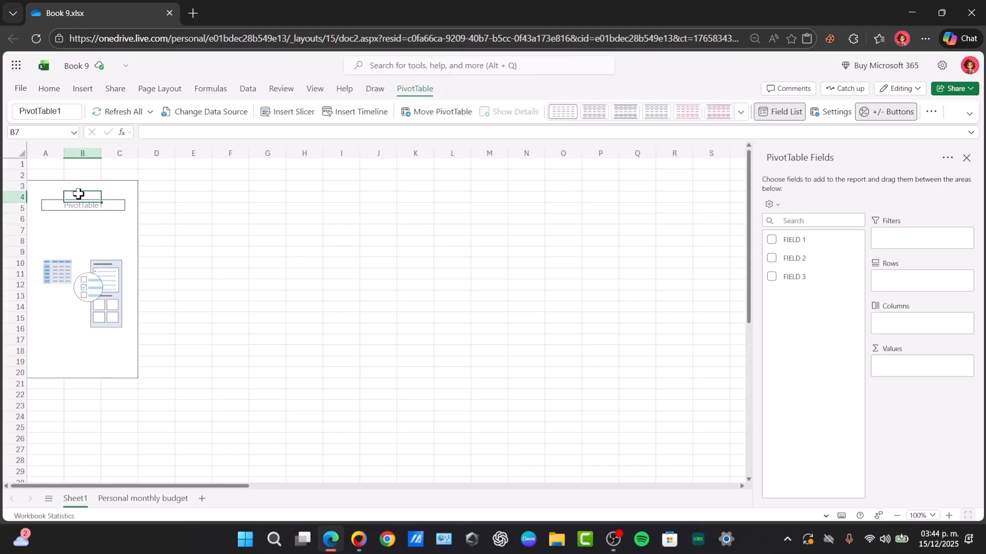
pyautogui.click(91, 263)
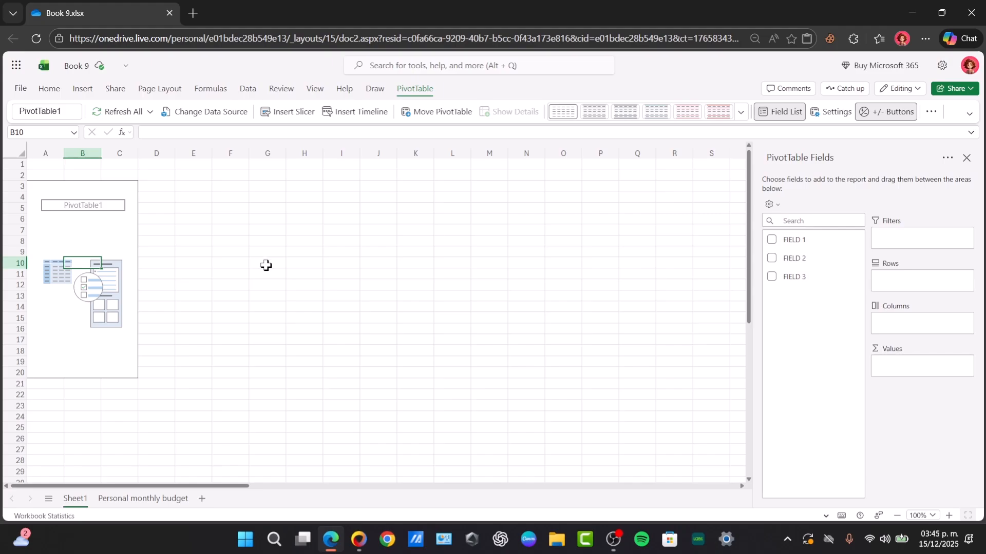
# Review the FIELD 1 to FIELD 3 source data on the Personal monthly budget sheet, and return to Sheet1
pyautogui.click(129, 497)
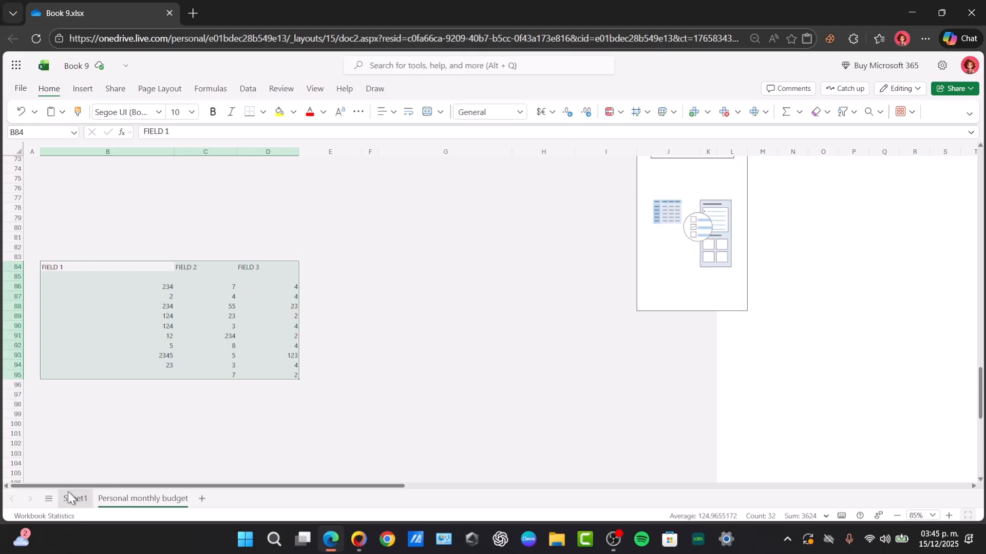
pyautogui.click(77, 94)
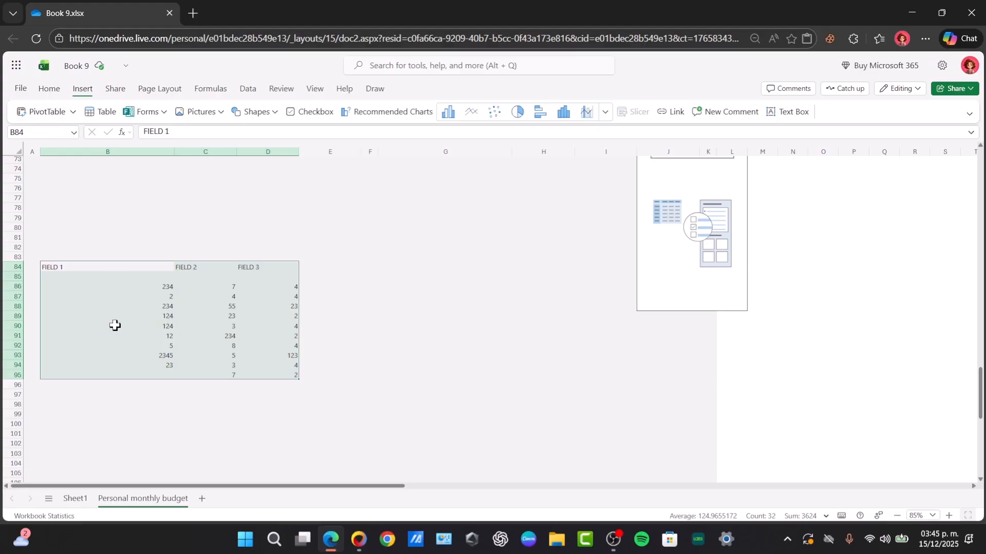
pyautogui.click(76, 500)
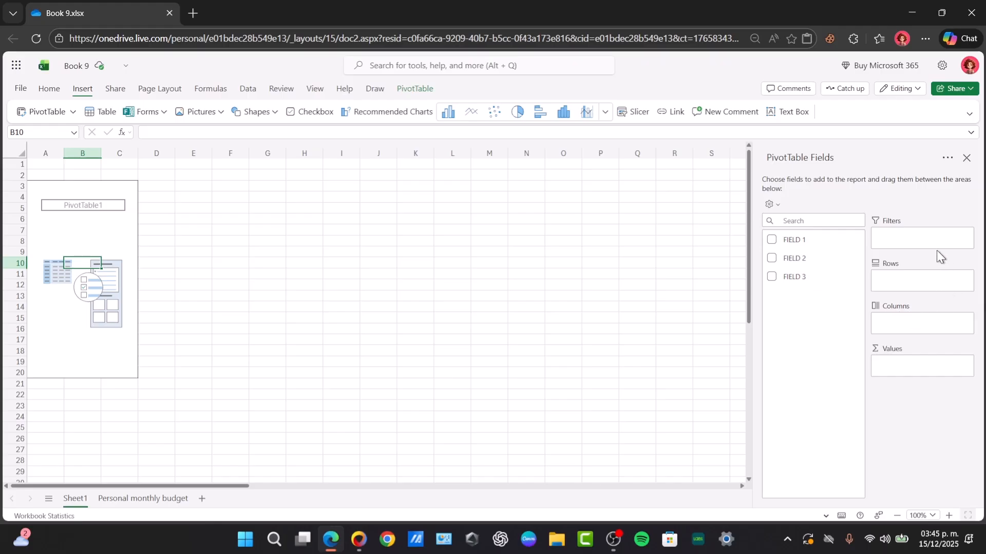
# Add FIELD 1, FIELD 2 and FIELD 3 to the Sheet1 PivotTable as summed values
pyautogui.click(855, 239)
pyautogui.click(883, 204)
pyautogui.click(773, 259)
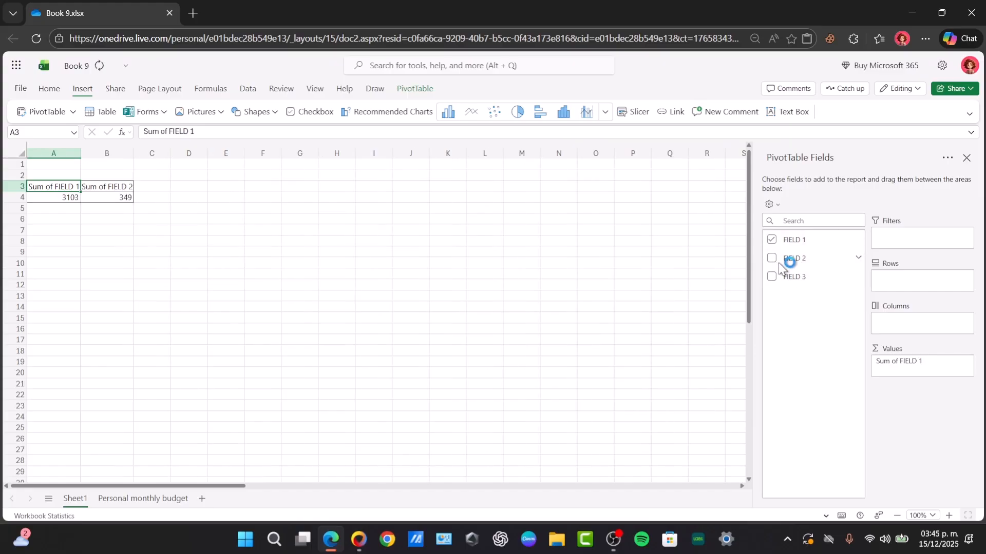
pyautogui.click(772, 278)
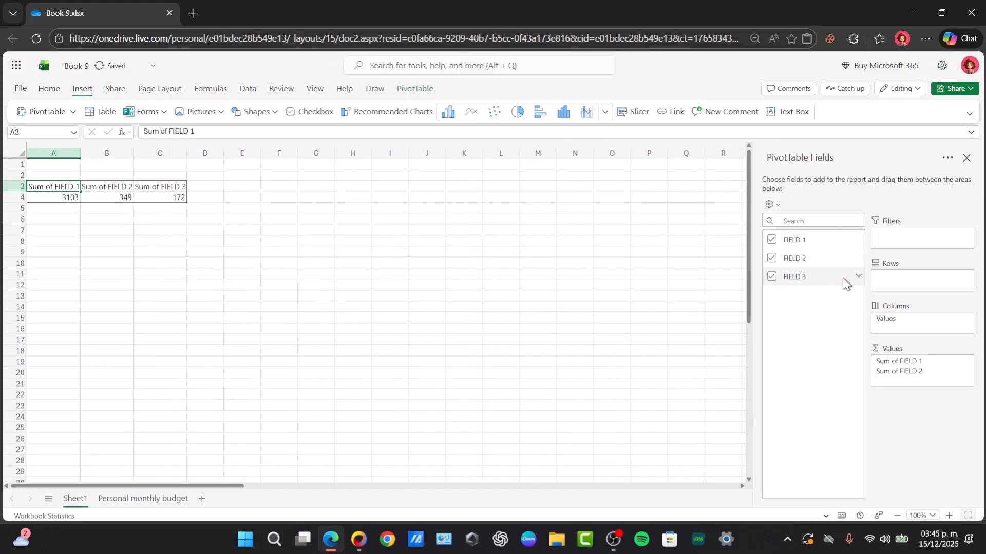
pyautogui.click(859, 276)
pyautogui.click(918, 277)
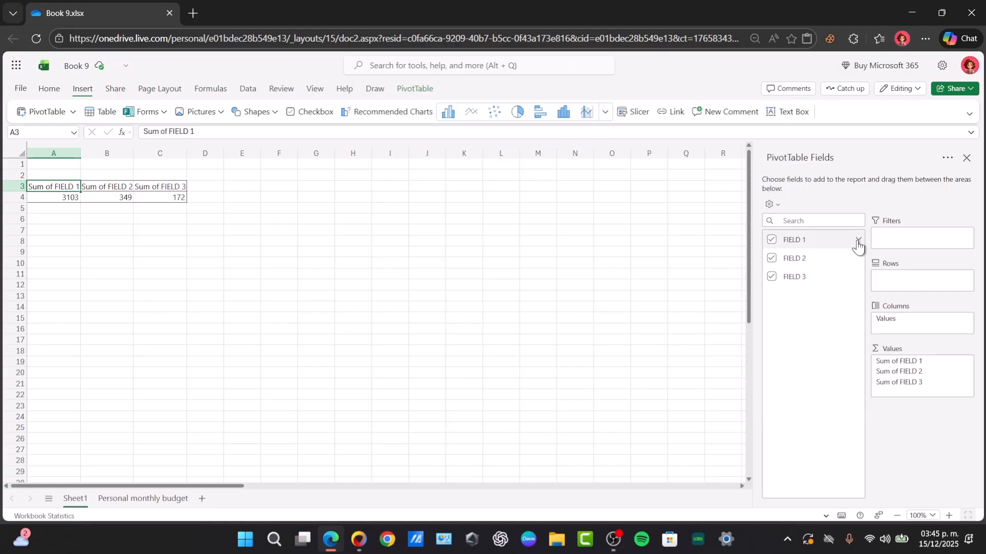
# Inspect the headings and sums of the three fields in the PivotTable
pyautogui.click(163, 198)
pyautogui.click(123, 189)
pyautogui.click(117, 198)
pyautogui.click(145, 188)
pyautogui.click(67, 189)
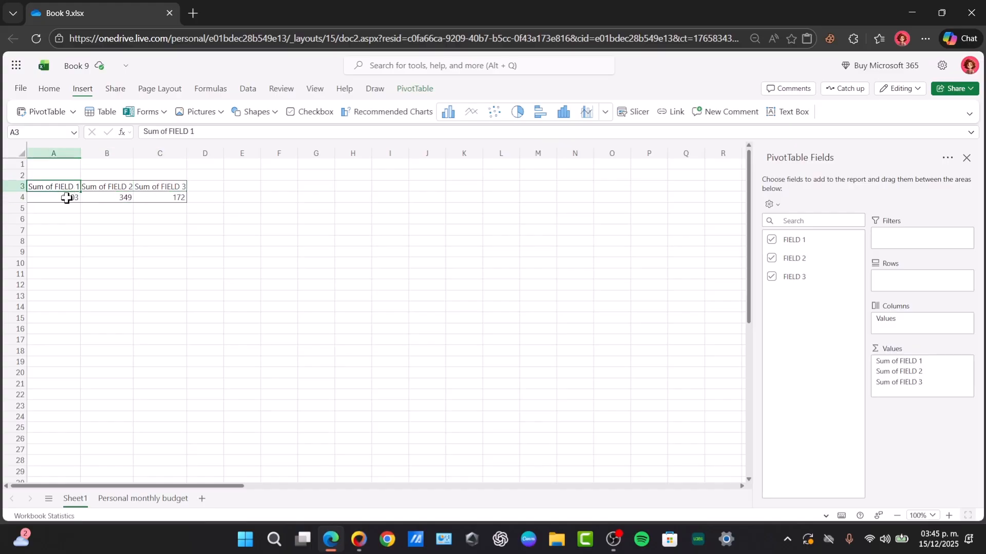
pyautogui.click(67, 198)
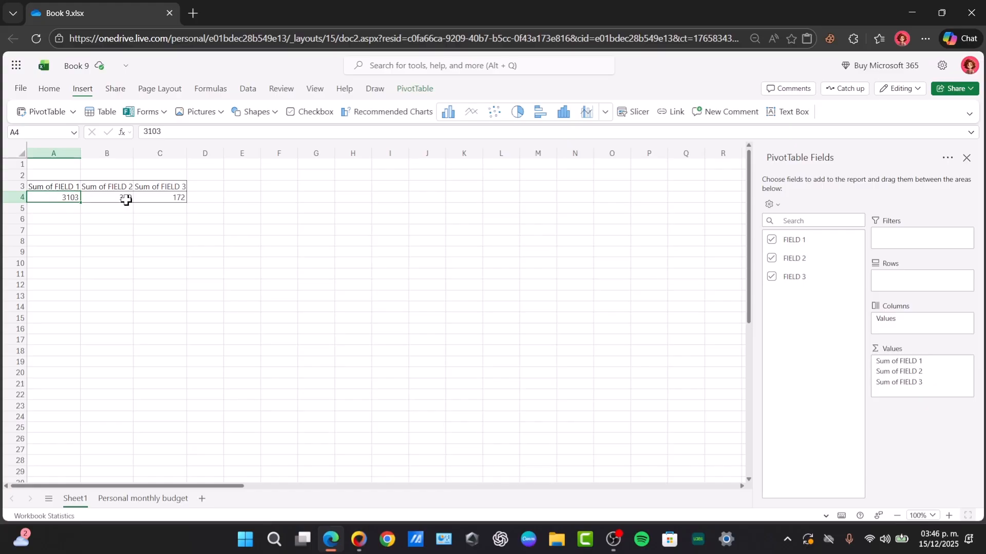
# Add FIELD 1 to the PivotTable's rows and add FIELD 2 to its values a second time
pyautogui.click(858, 240)
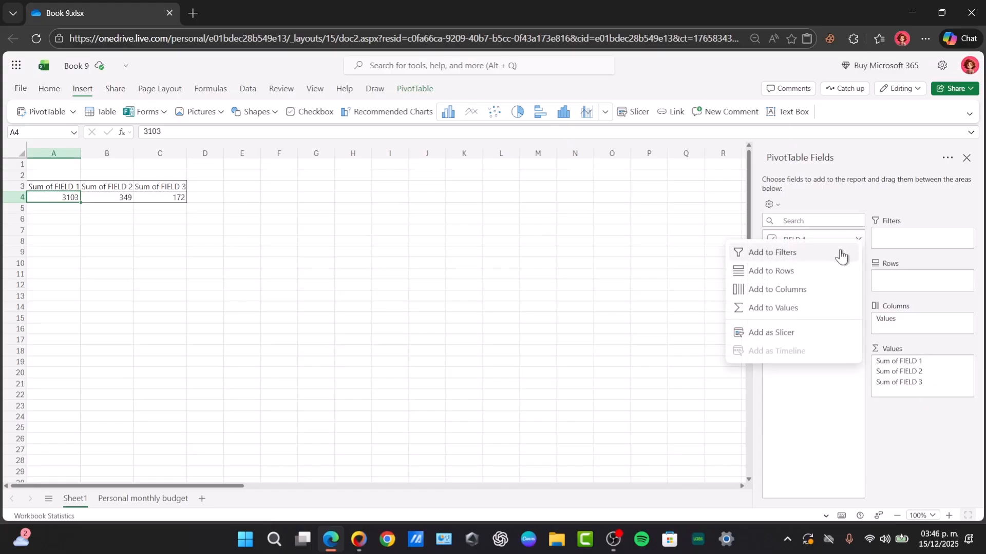
pyautogui.click(810, 272)
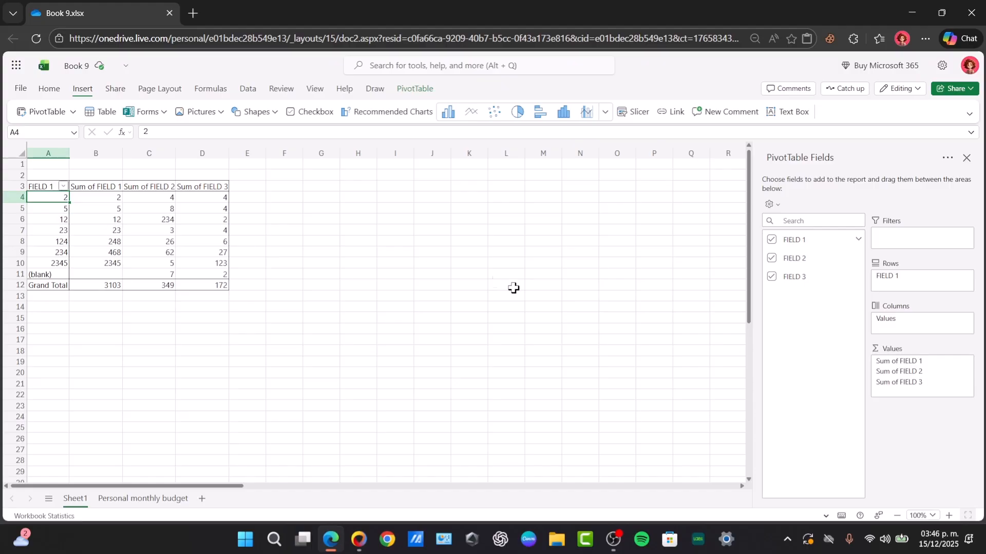
pyautogui.click(858, 257)
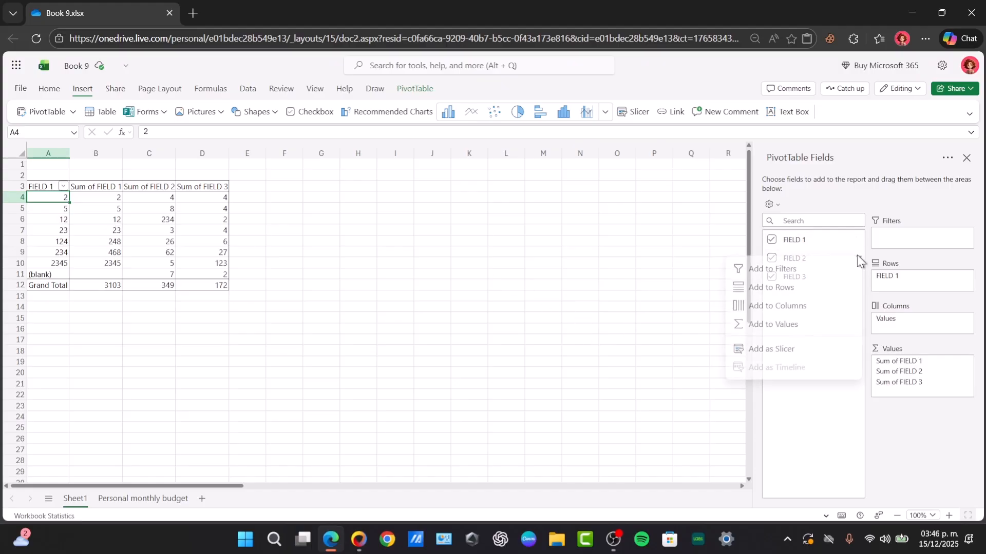
pyautogui.click(812, 325)
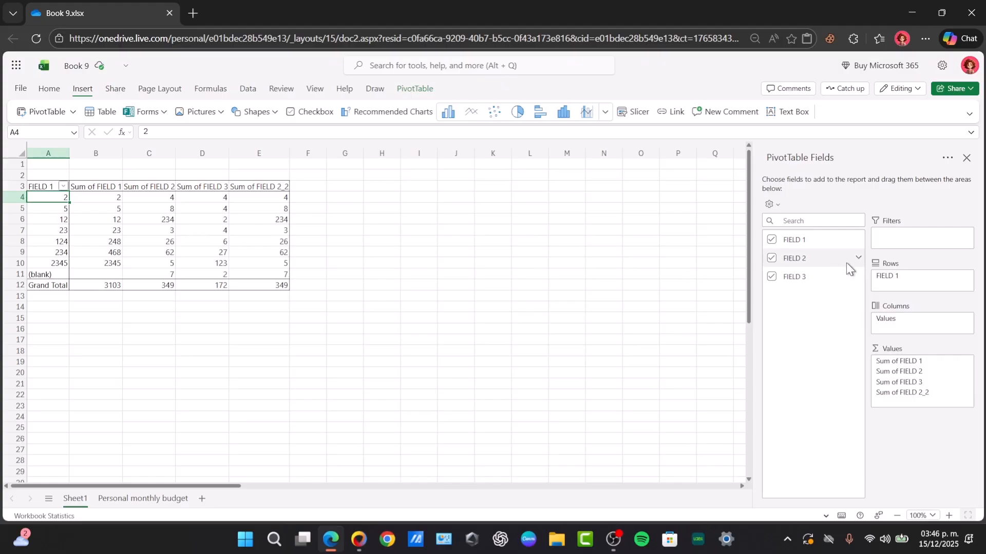
# Move the Values entry from columns to rows and the first Sum of FIELD 2 to the filters
pyautogui.click(967, 320)
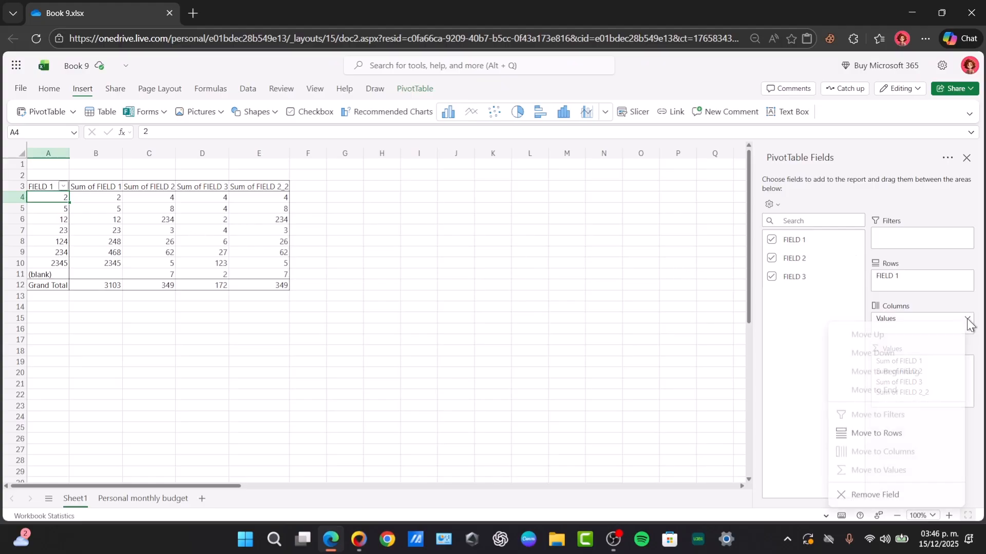
pyautogui.click(918, 434)
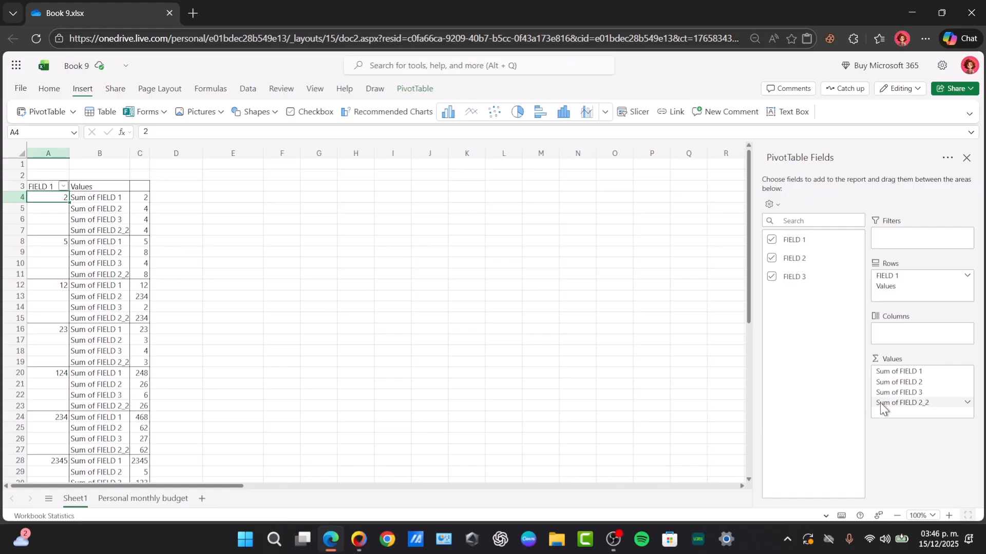
pyautogui.moveTo(896, 384); pyautogui.dragTo(899, 241)
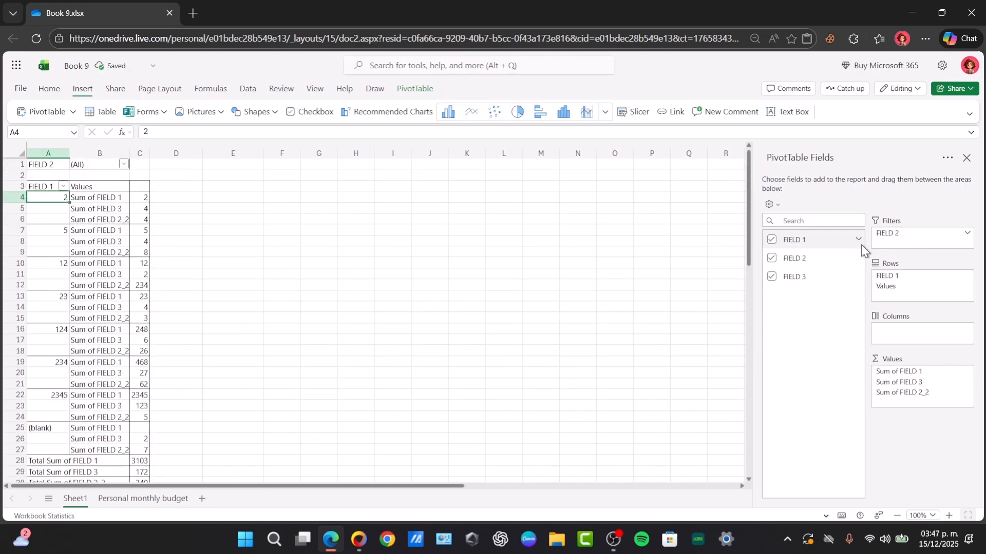
# Remove FIELD 1 and FIELD 3 from the PivotTable and place FIELD 2 in the columns
pyautogui.click(772, 278)
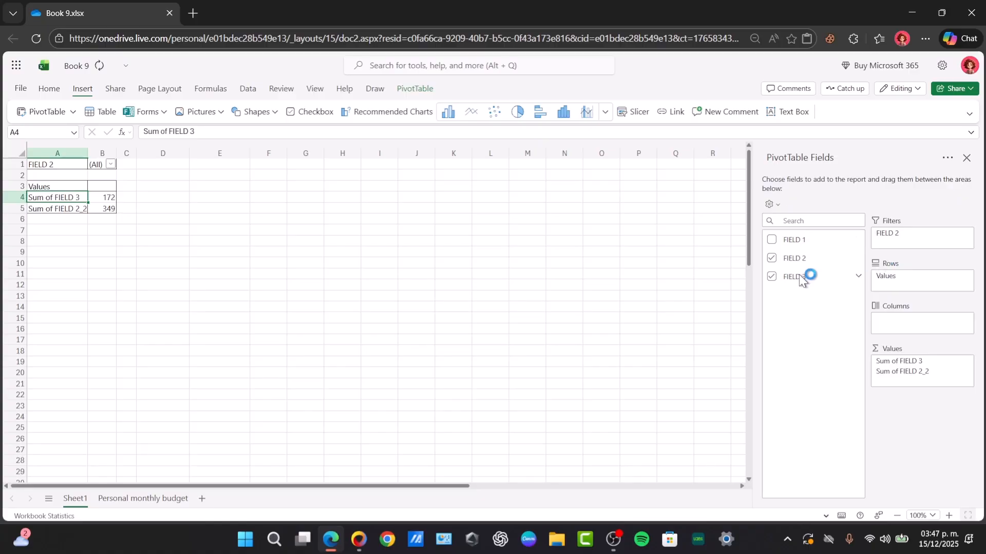
pyautogui.click(858, 257)
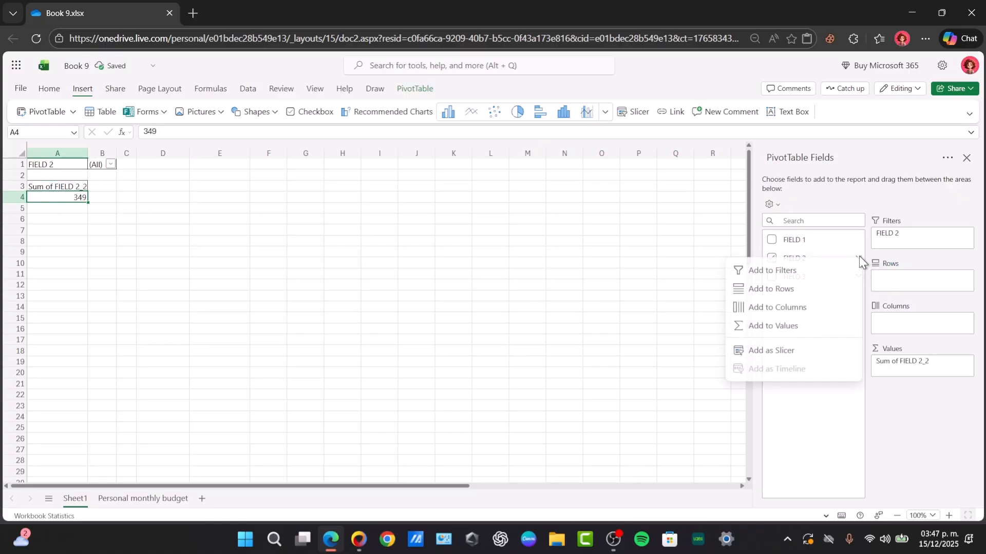
pyautogui.click(809, 308)
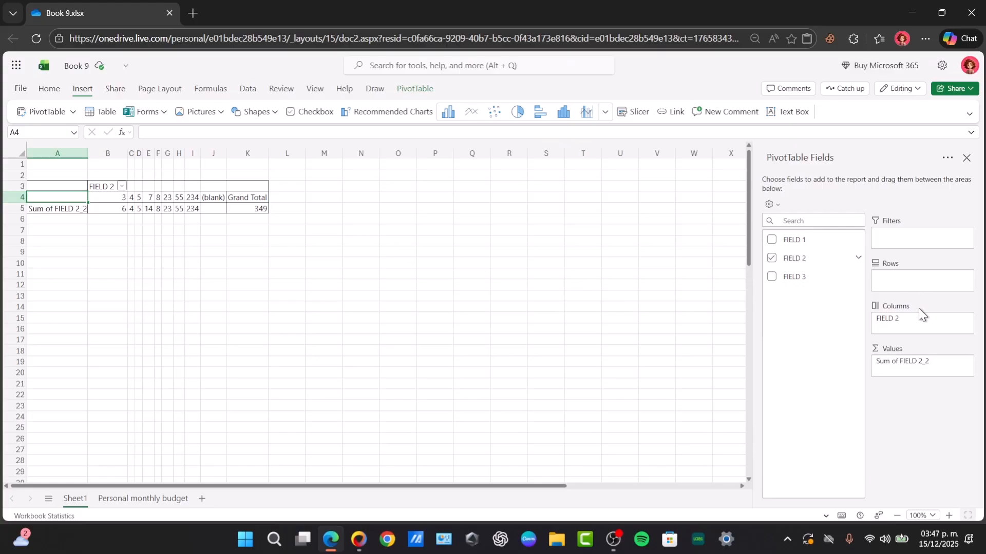
# Examine the summary functions and Show Value As calculations offered for the Sum of FIELD 2_2 value field, without applying changes
pyautogui.click(968, 361)
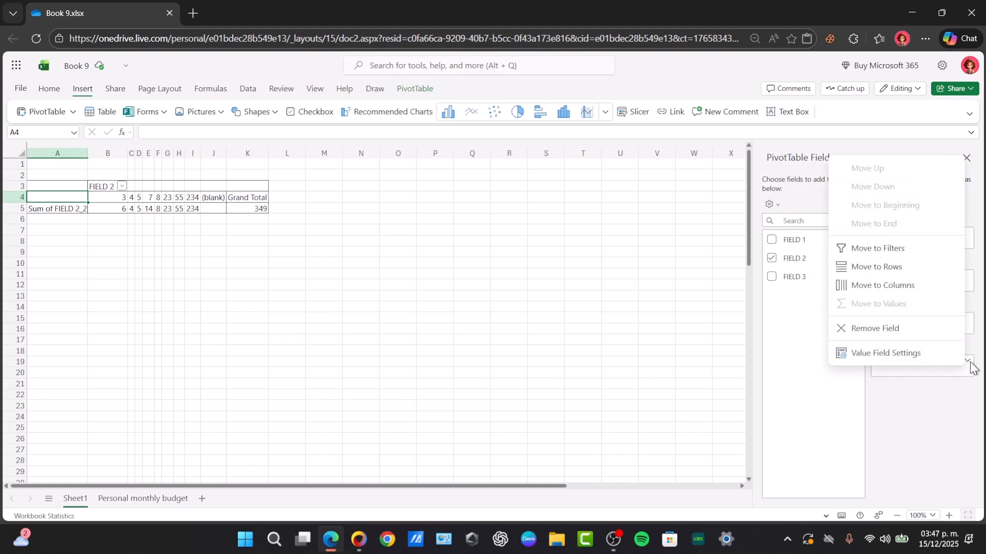
pyautogui.click(941, 352)
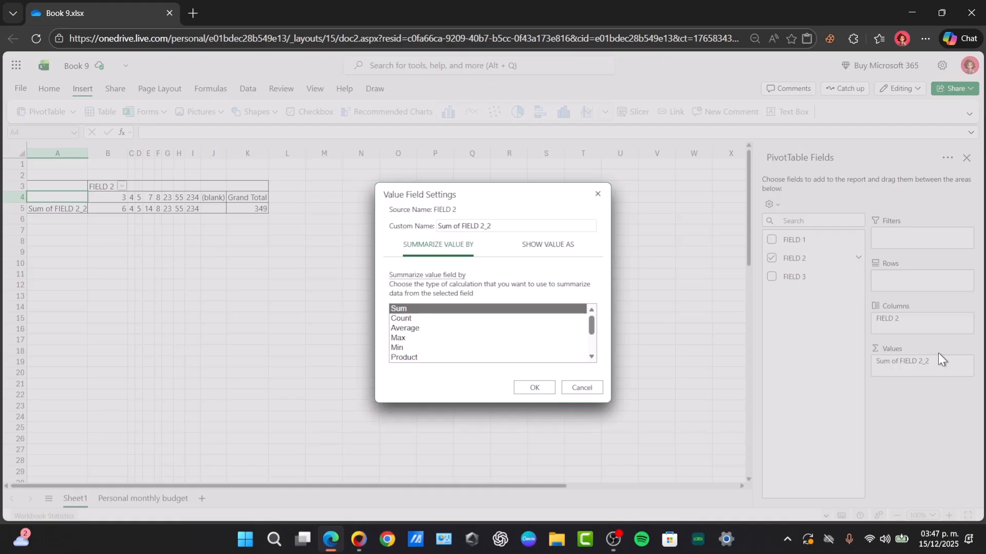
pyautogui.click(404, 319)
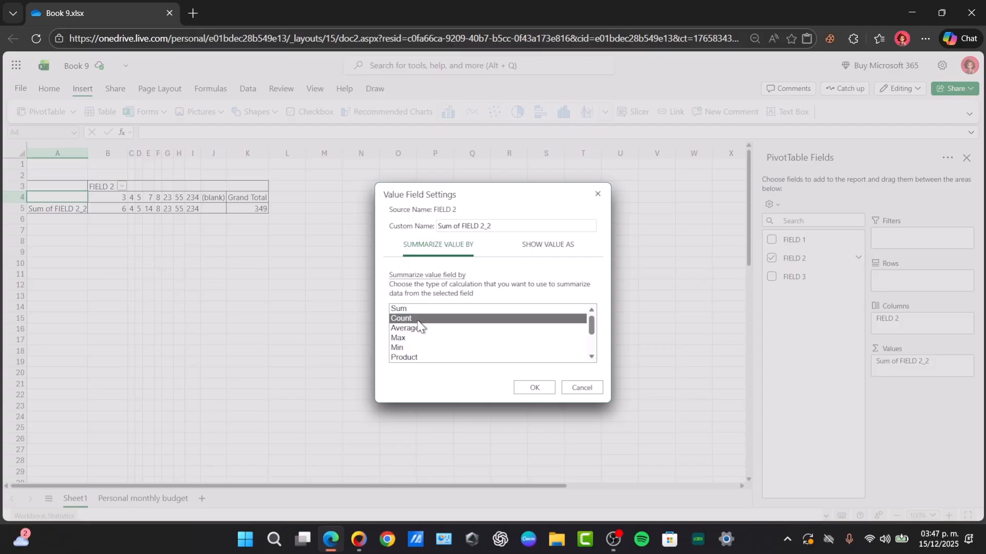
pyautogui.scroll(-2, 544, 322)
pyautogui.scroll(2, 546, 323)
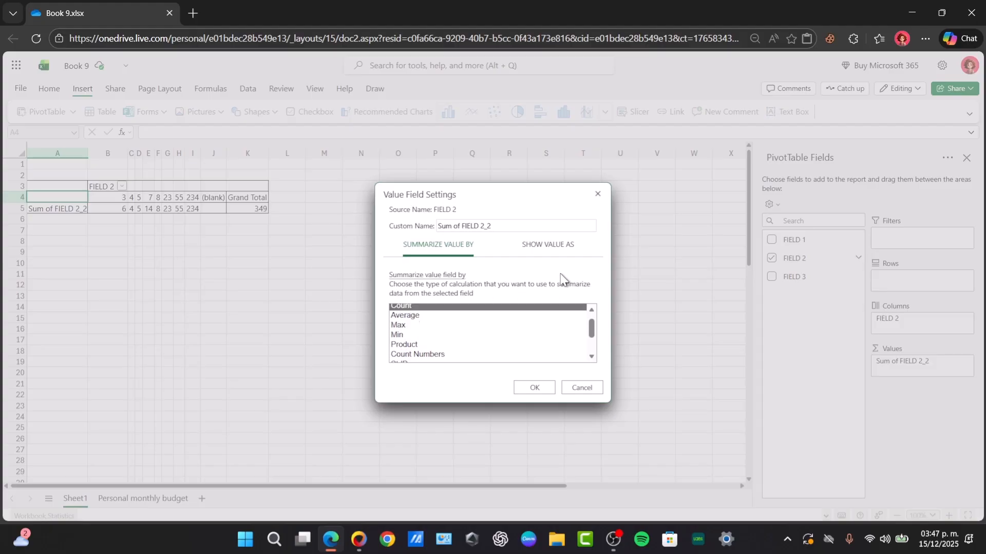
pyautogui.click(569, 247)
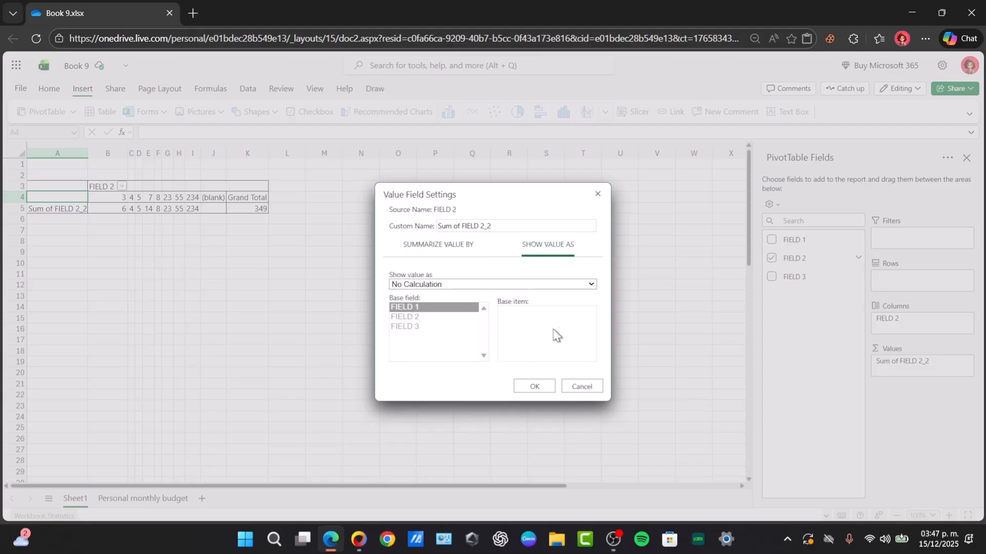
pyautogui.click(495, 285)
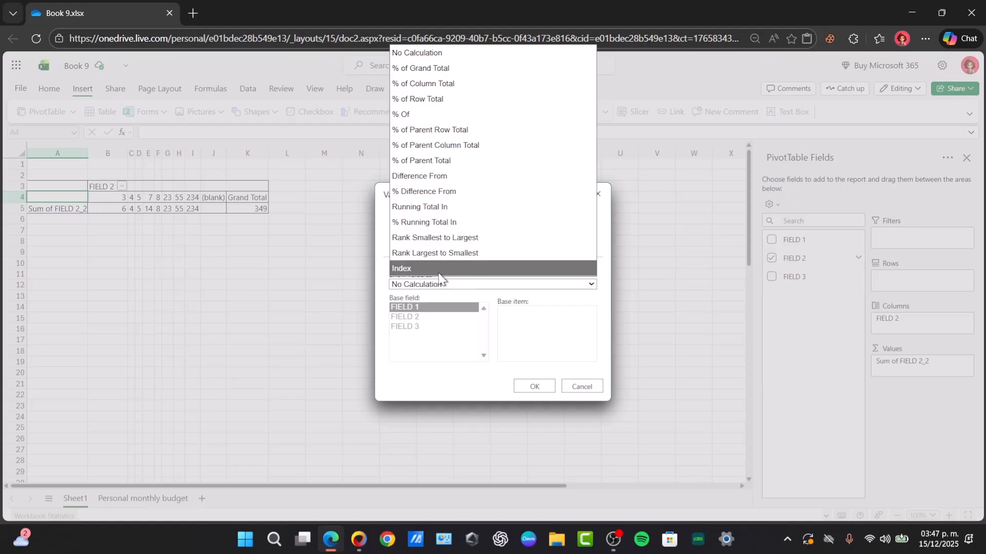
pyautogui.click(574, 386)
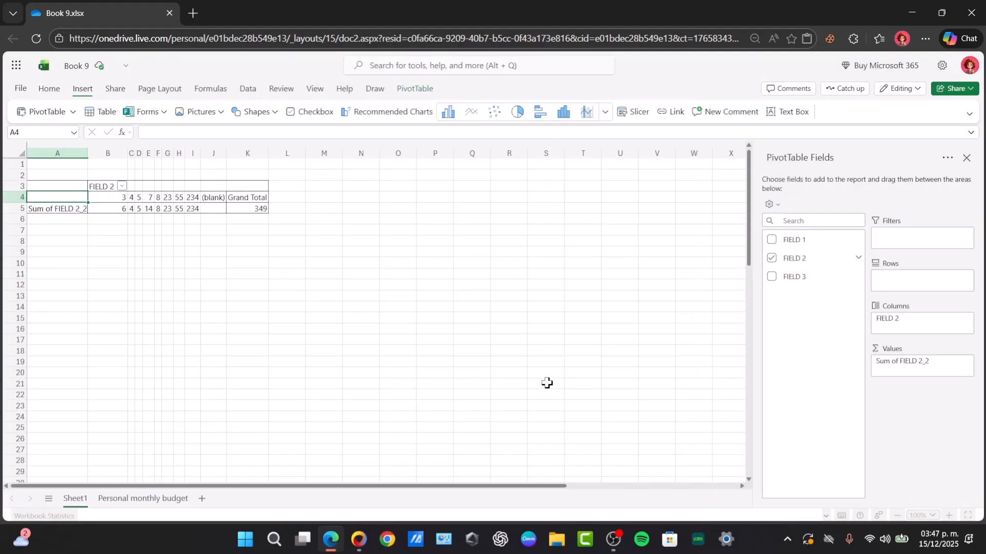
# Summarize the PivotTable's remaining FIELD 2 value field by Count
pyautogui.click(962, 362)
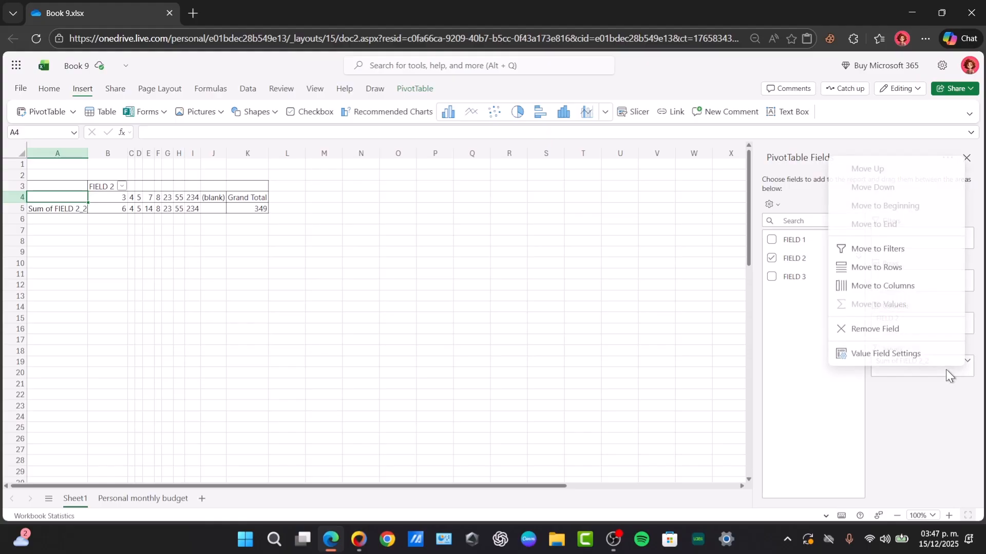
pyautogui.click(901, 353)
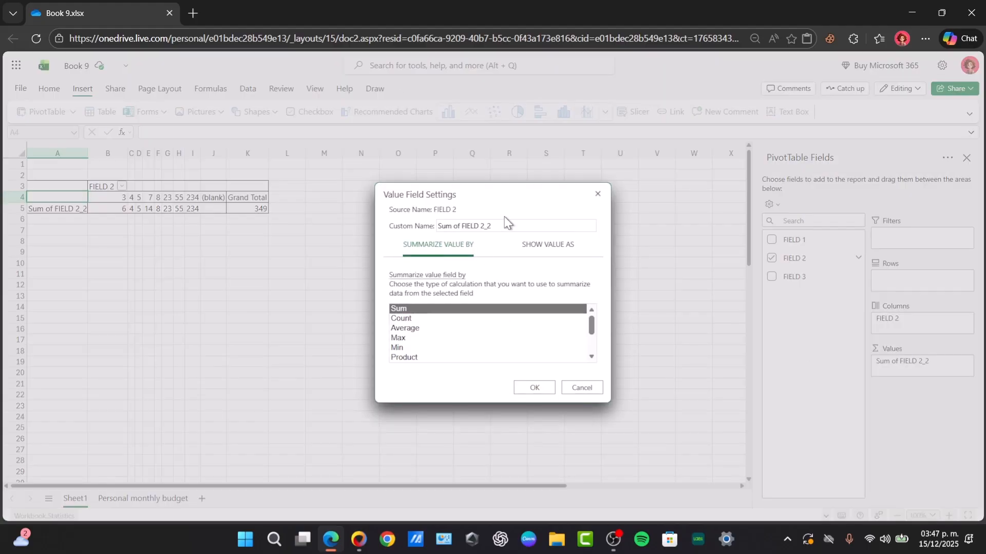
pyautogui.click(458, 319)
pyautogui.click(530, 387)
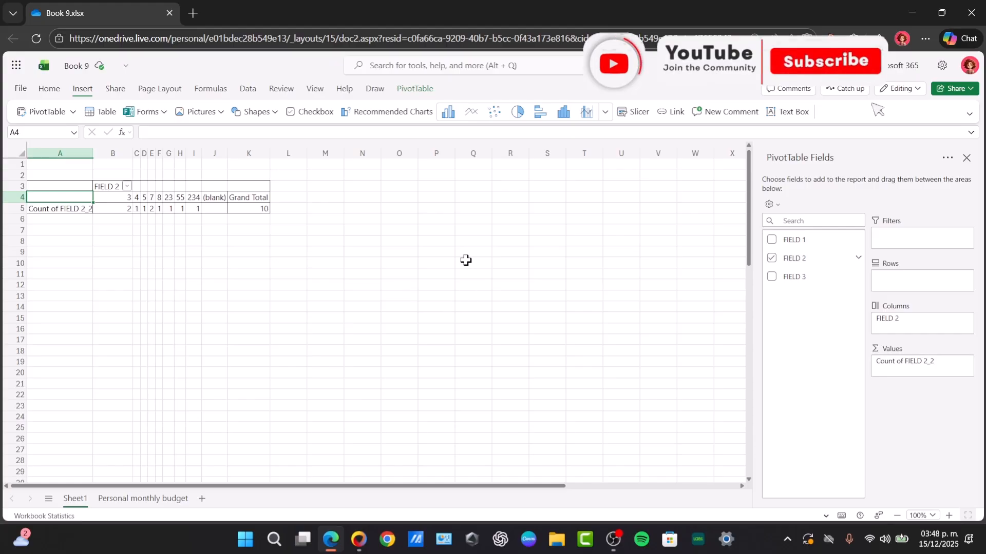
# Select the empty PivotTable on the Personal monthly budget sheet and add its only listed field
pyautogui.click(162, 497)
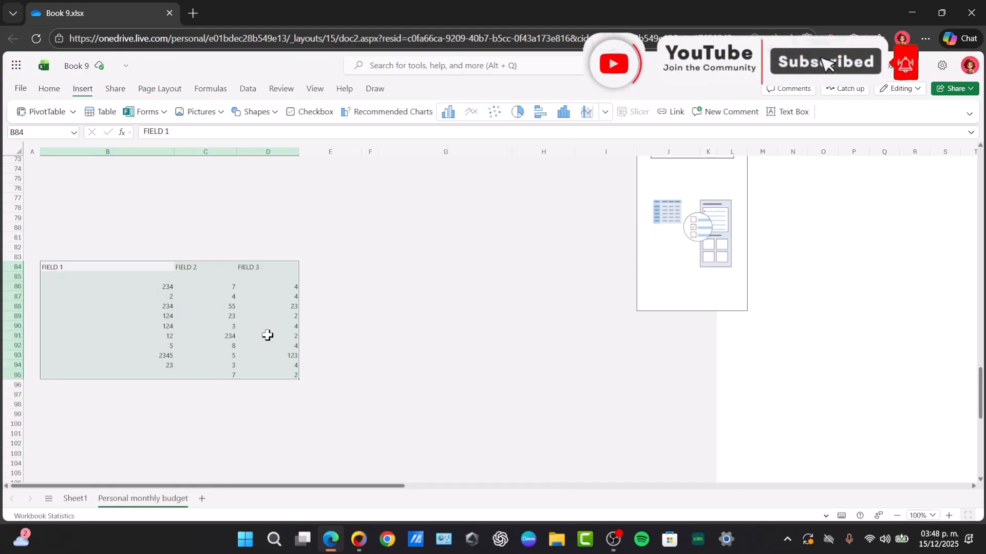
pyautogui.scroll(10, 281, 338)
pyautogui.scroll(-10, 289, 356)
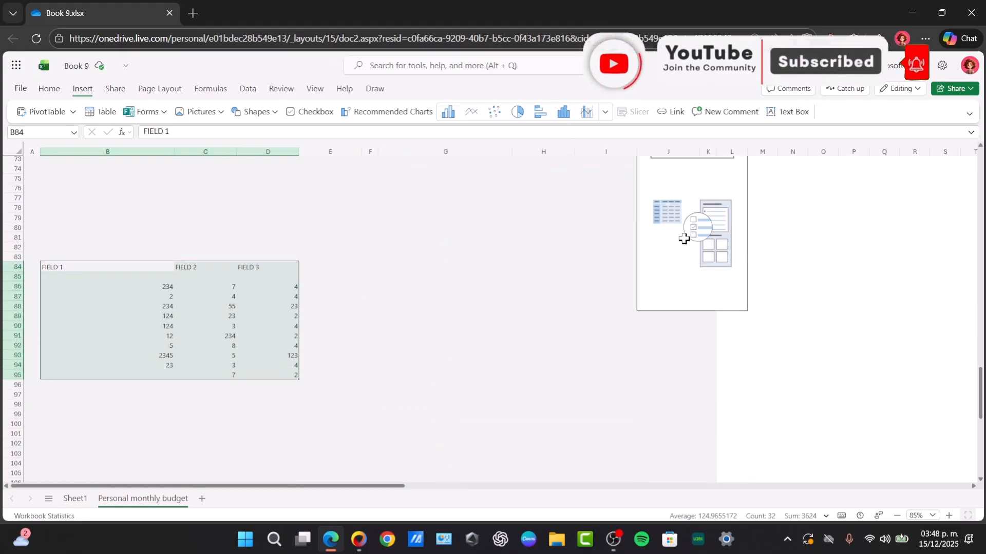
pyautogui.click(685, 237)
pyautogui.click(772, 240)
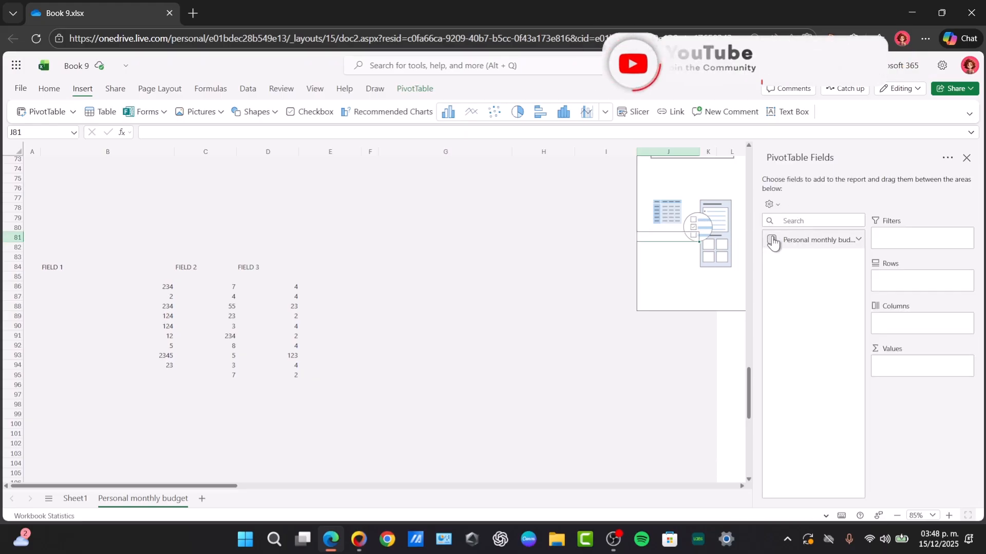